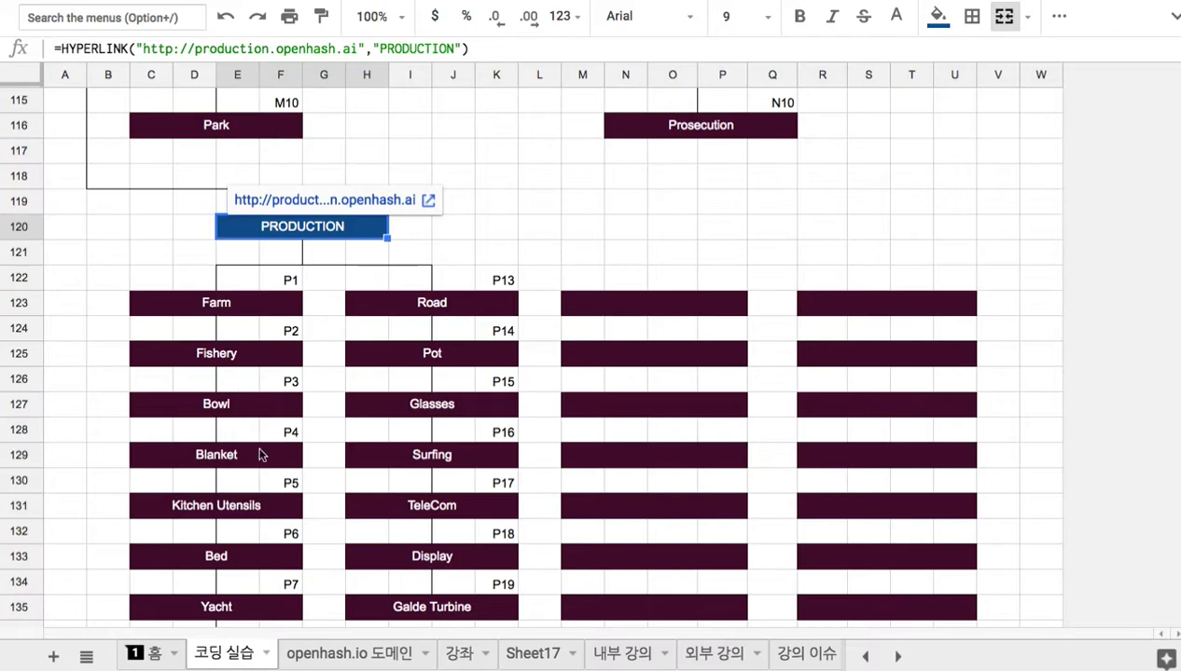
Open the Blanket page linked from the production chart and review its bedding sections on quilts and pillows.
{"action": "left_click", "coordinate": [233, 431]}
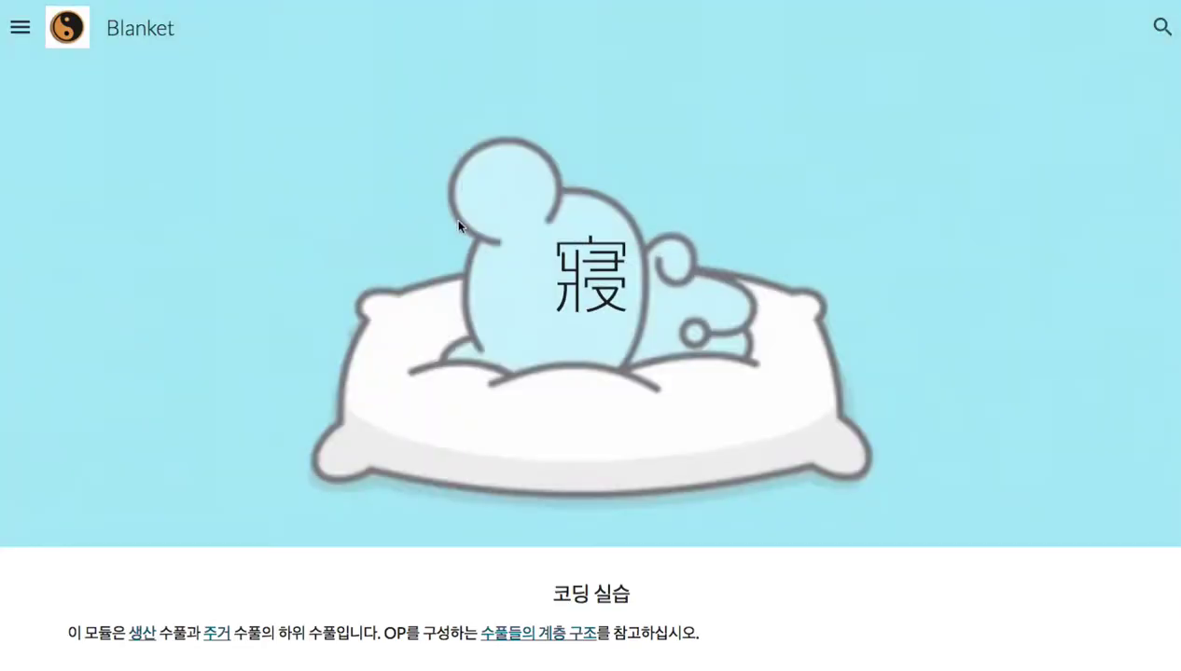
{"action": "left_click_drag", "start_coordinate": [539, 280], "coordinate": [632, 390]}
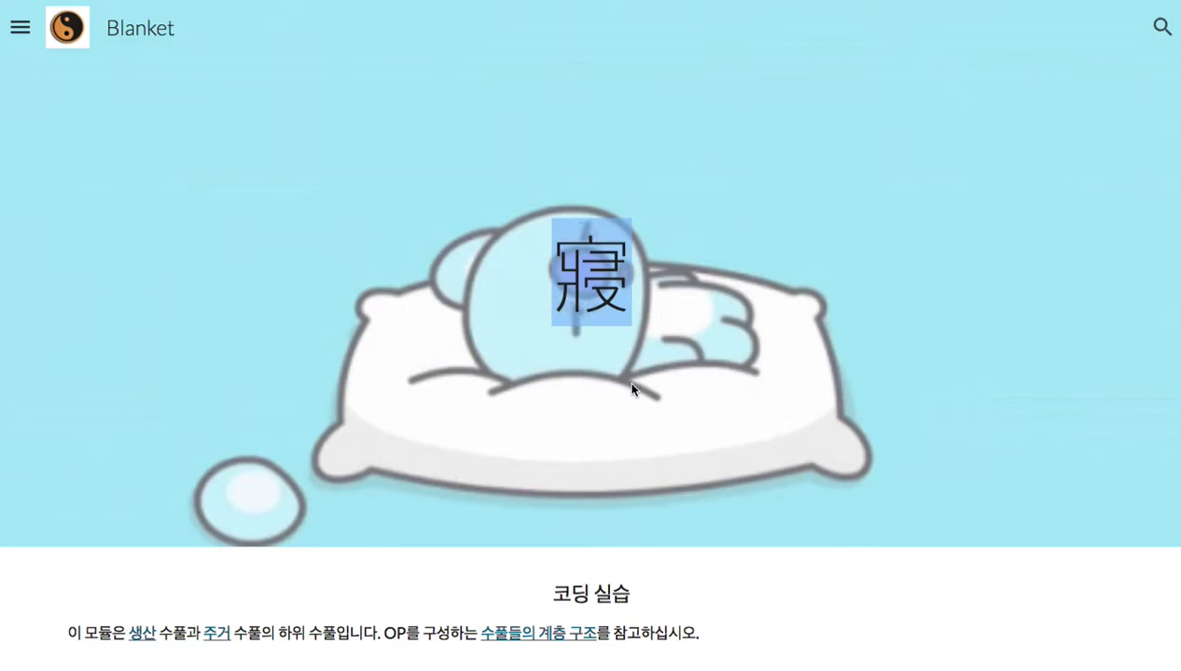
{"action": "left_click", "coordinate": [640, 247]}
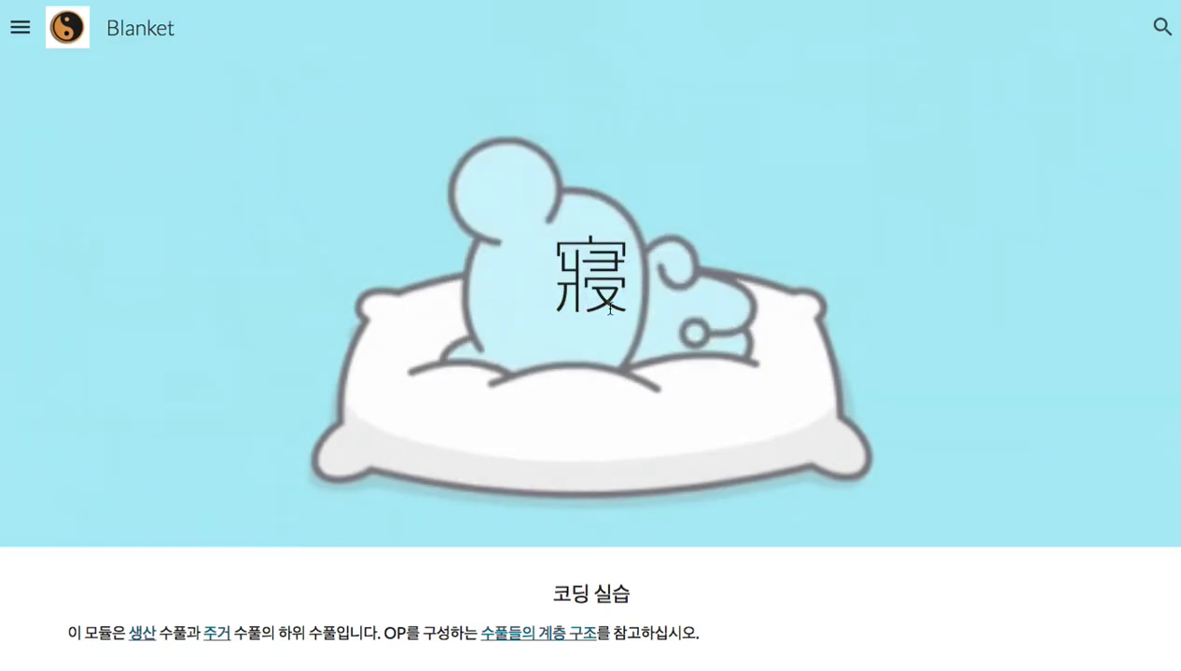
{"action": "scroll", "coordinate": [642, 408], "scroll_direction": "down", "scroll_amount": 10}
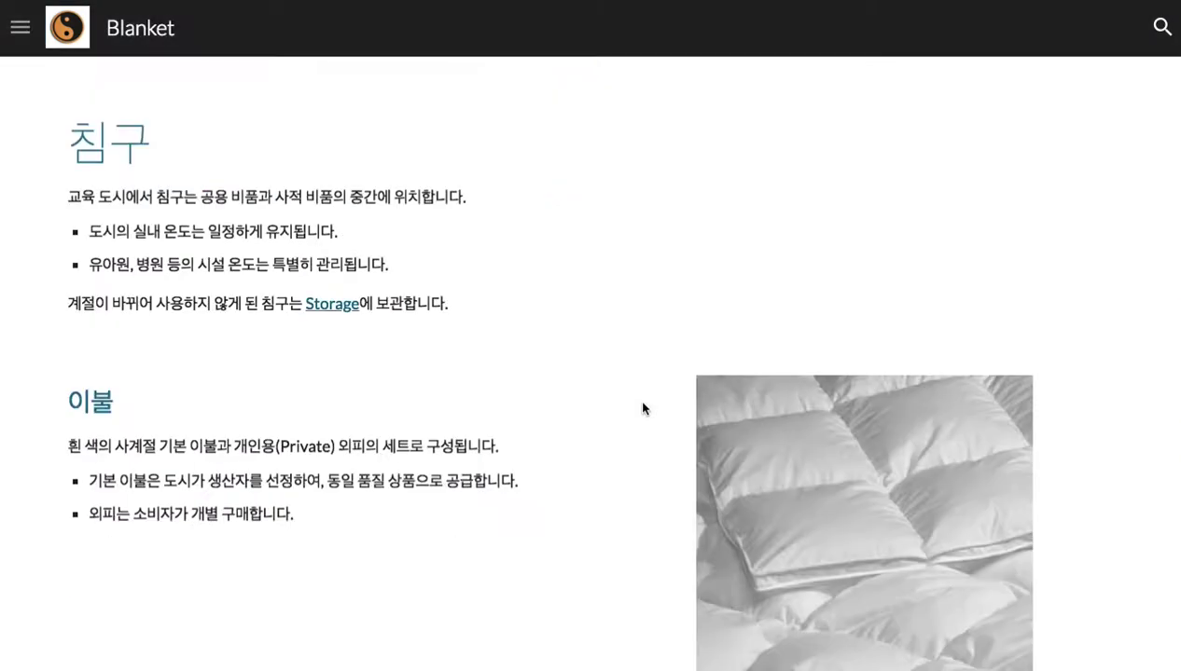
{"action": "scroll", "coordinate": [642, 408], "scroll_direction": "down", "scroll_amount": 4}
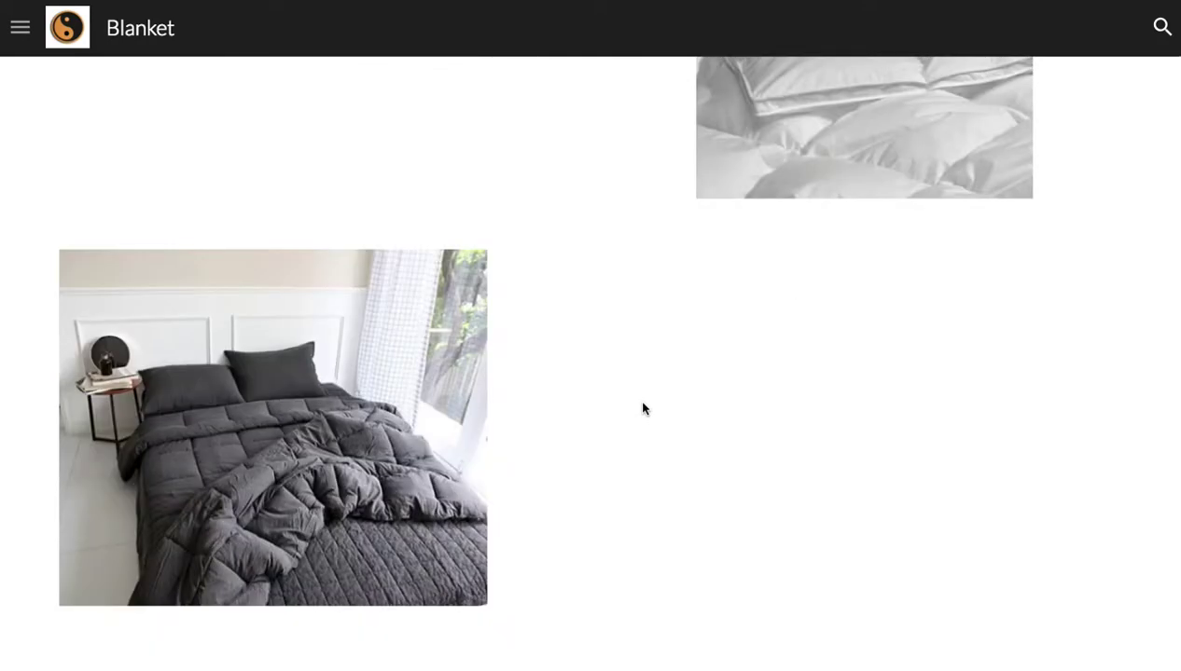
{"action": "scroll", "coordinate": [641, 407], "scroll_direction": "down", "scroll_amount": 4}
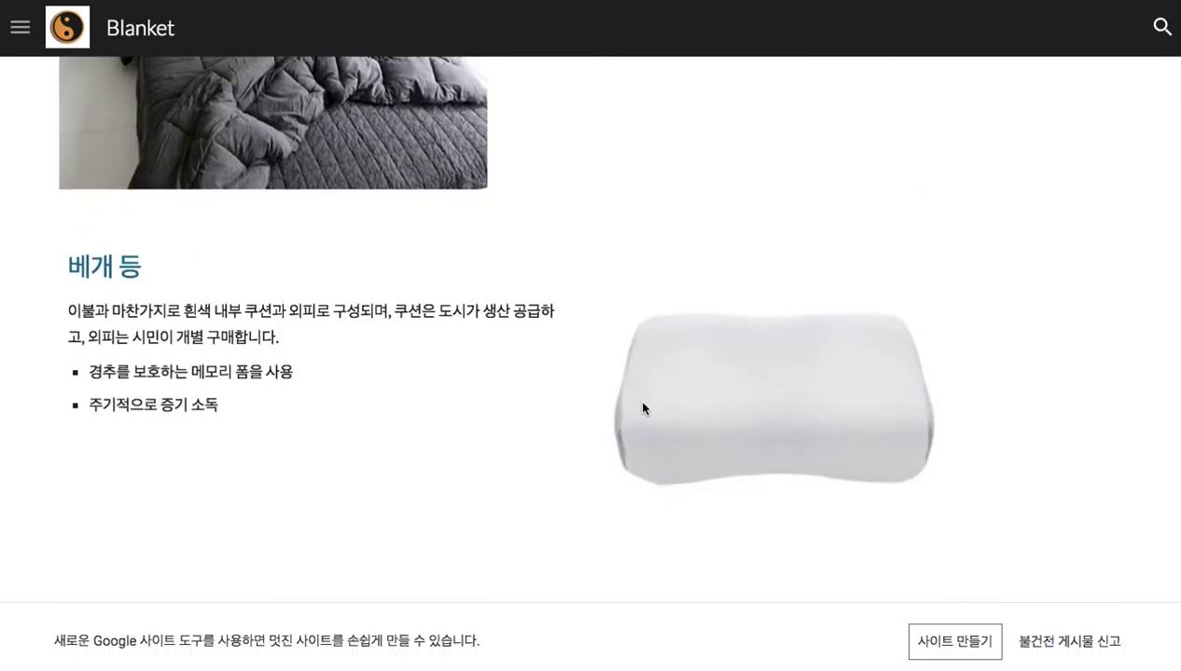
{"action": "scroll", "coordinate": [634, 396], "scroll_direction": "up", "scroll_amount": 15}
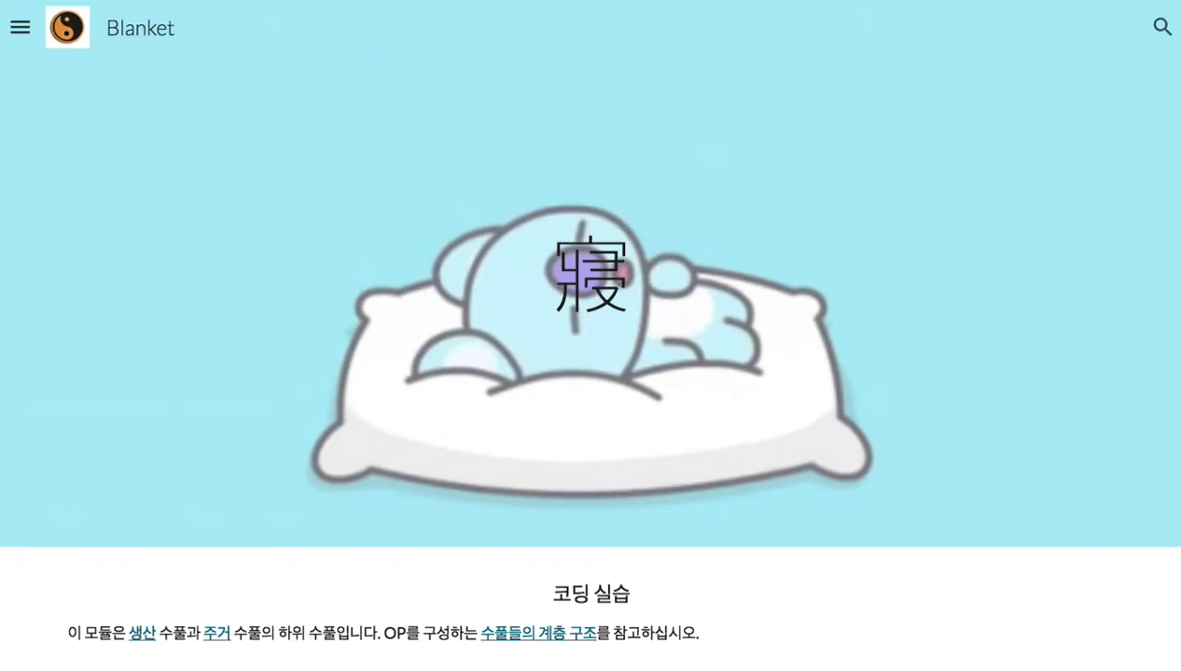
Switch to Sheet17 of the spreadsheet and enter the title "Blanket" in the blue header row.
{"action": "key", "text": "ctrl+shift+Tab"}
{"action": "left_click", "coordinate": [535, 653]}
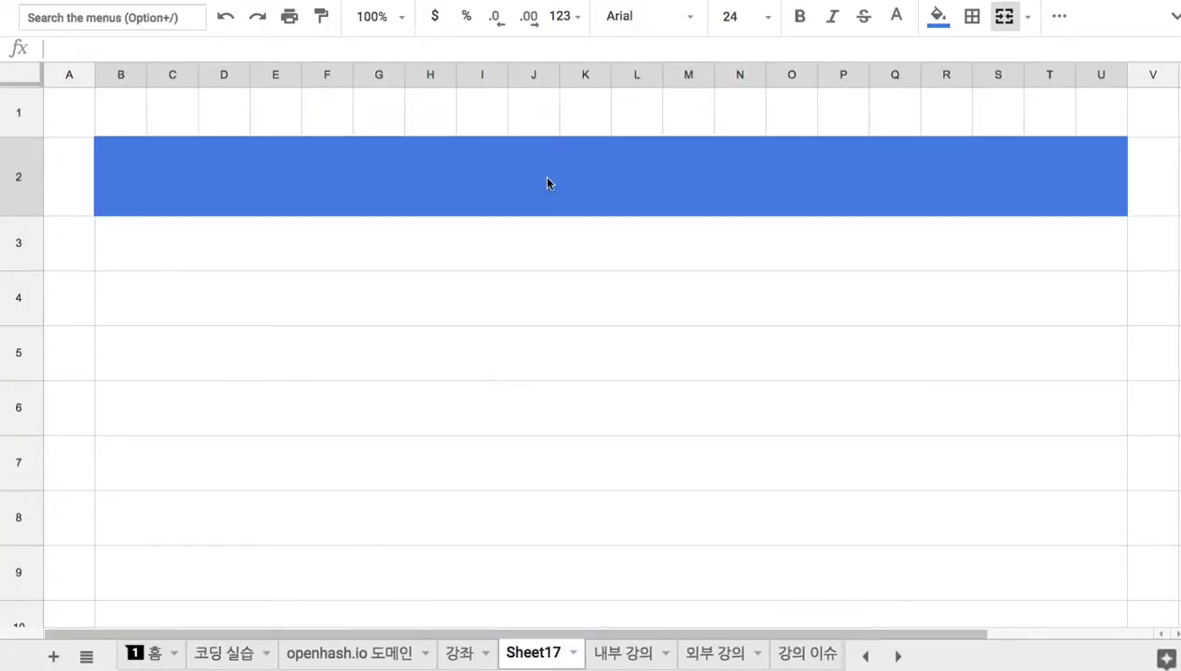
{"action": "key", "text": "ctrl+Tab"}
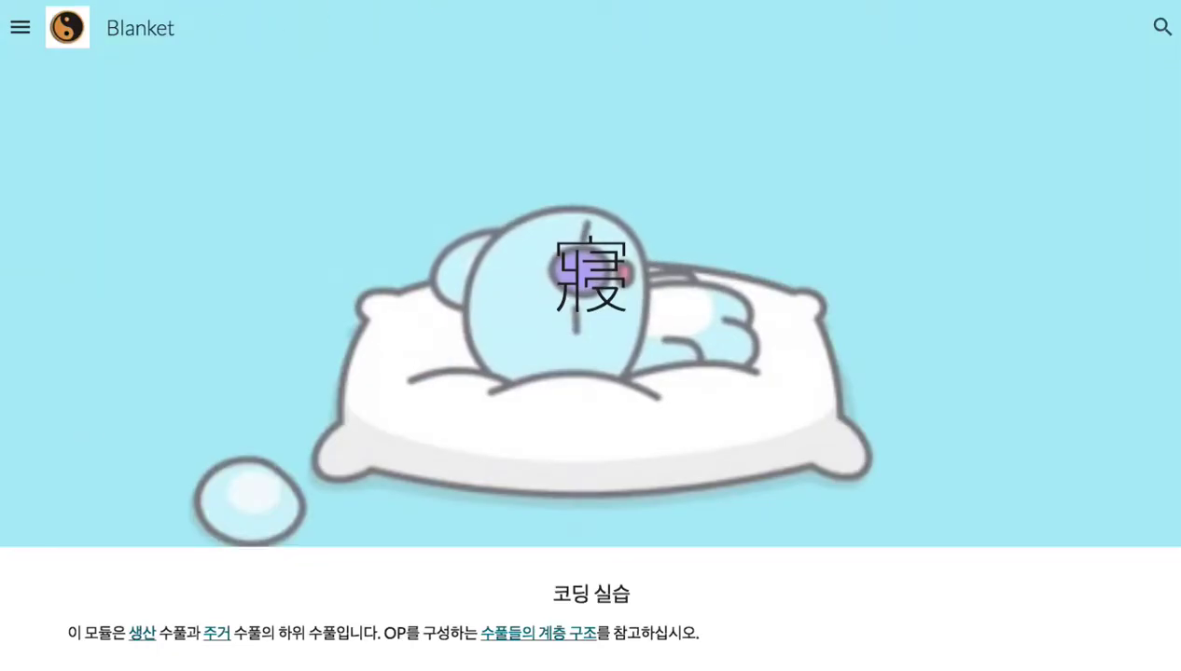
{"action": "left_click", "coordinate": [19, 27]}
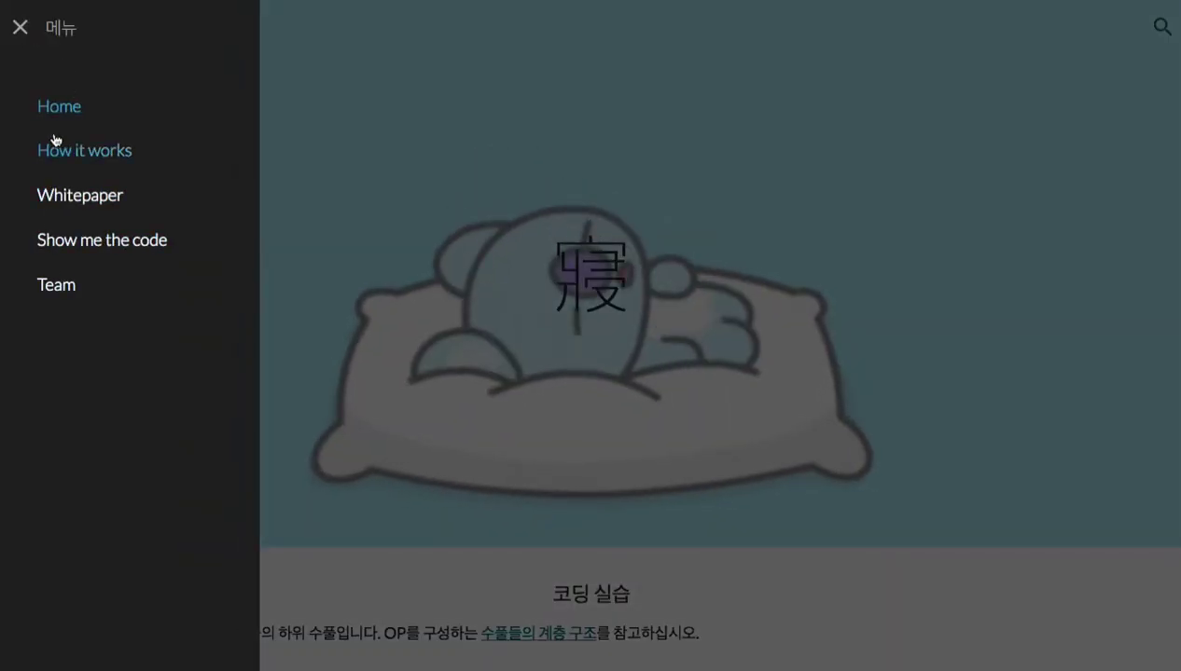
{"action": "left_click", "coordinate": [289, 115]}
{"action": "key", "text": "ctrl+shift+Tab"}
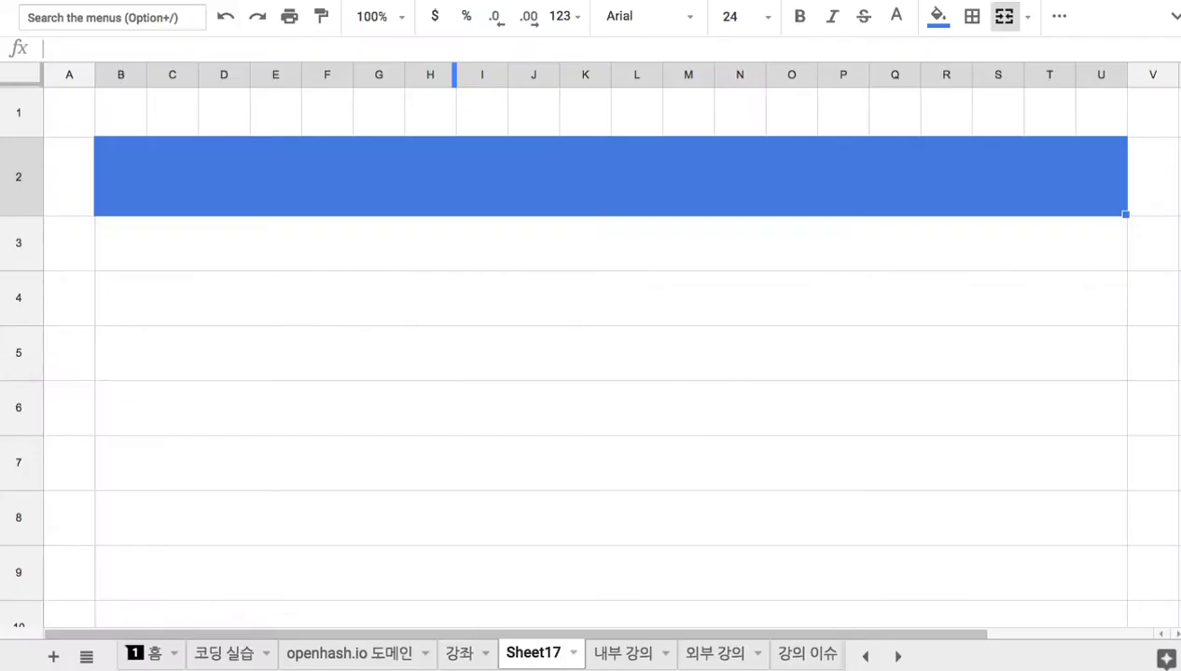
{"action": "type", "text": "Blanket"}
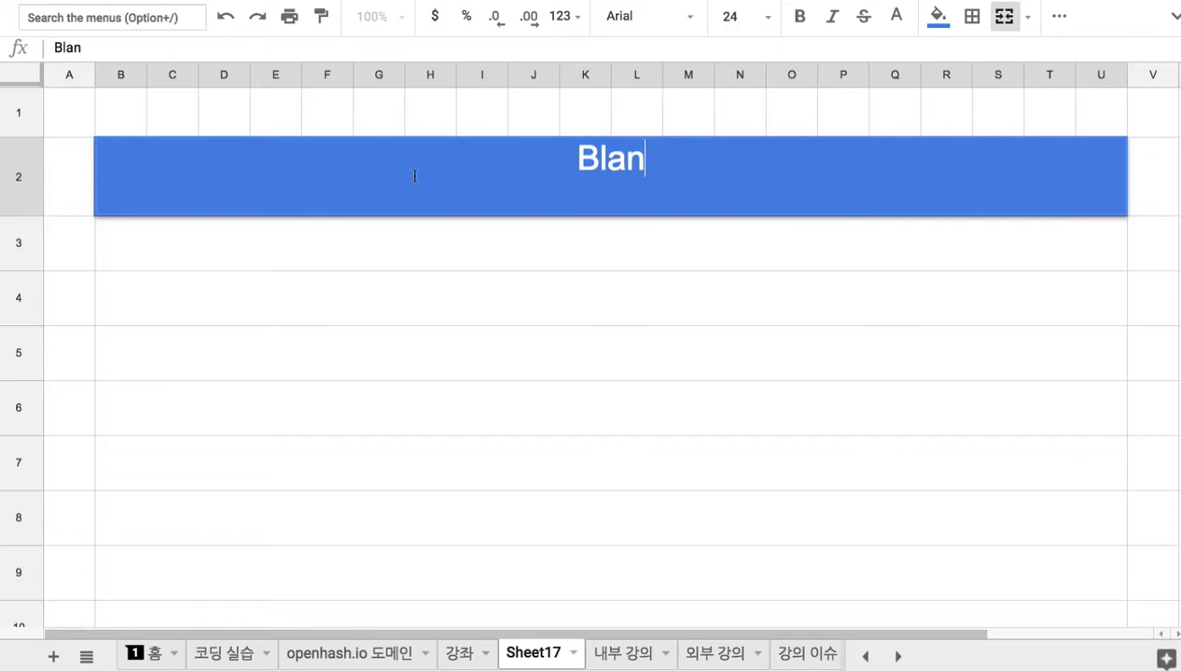
{"action": "key", "text": "Return"}
Enter "1. 교육도시의 침구류 생산을 담당할 수풀" in row 3, directly below the title.
{"action": "type", "text": "1. ry"}
{"action": "key", "text": "BackSpace"}
{"action": "key", "text": "BackSpace"}
{"action": "type", "text": "ㄱ교육도시의 침ㄱ"}
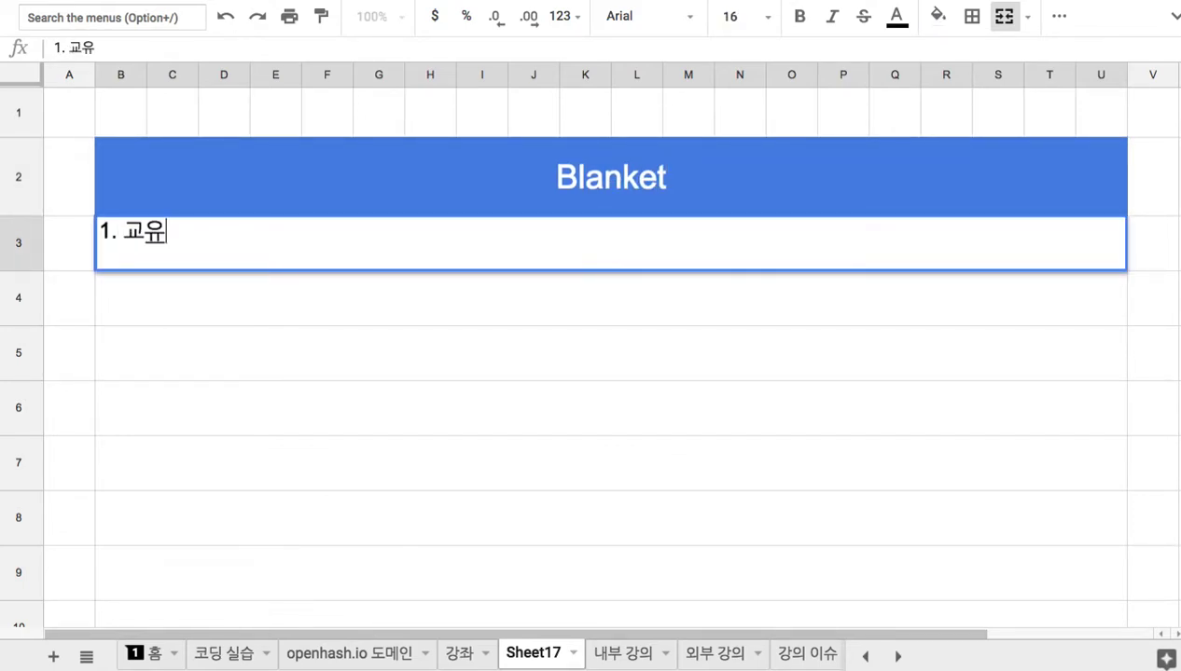
{"action": "type", "text": "구류 생사"}
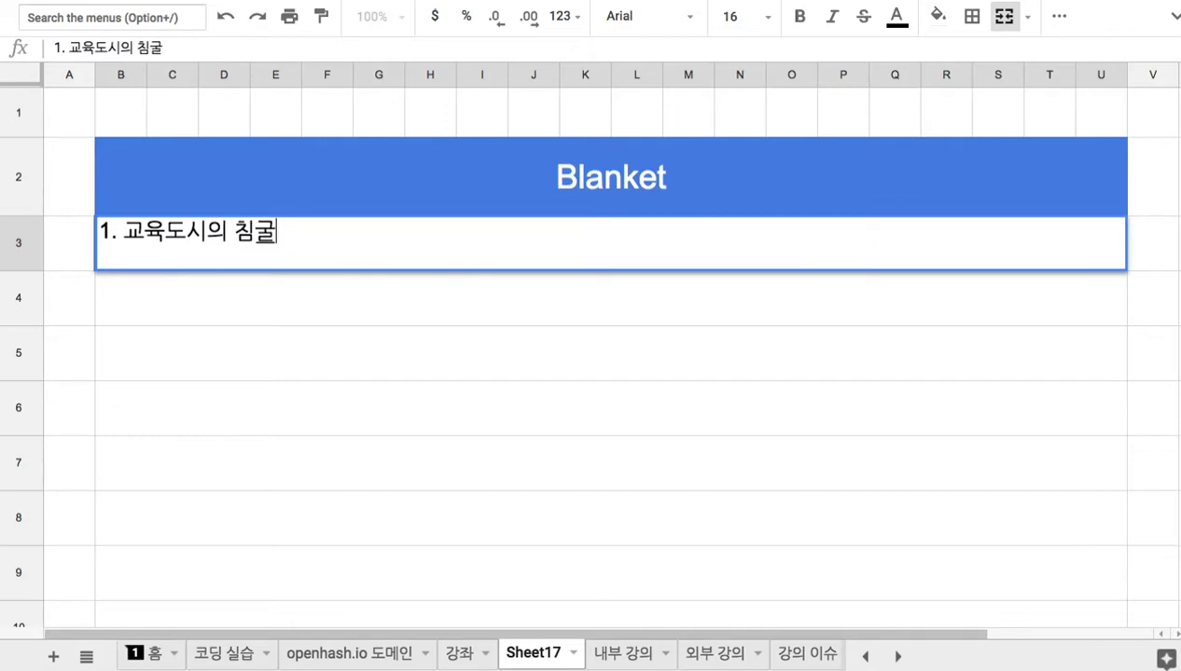
{"action": "type", "text": "산을 담당할 수"}
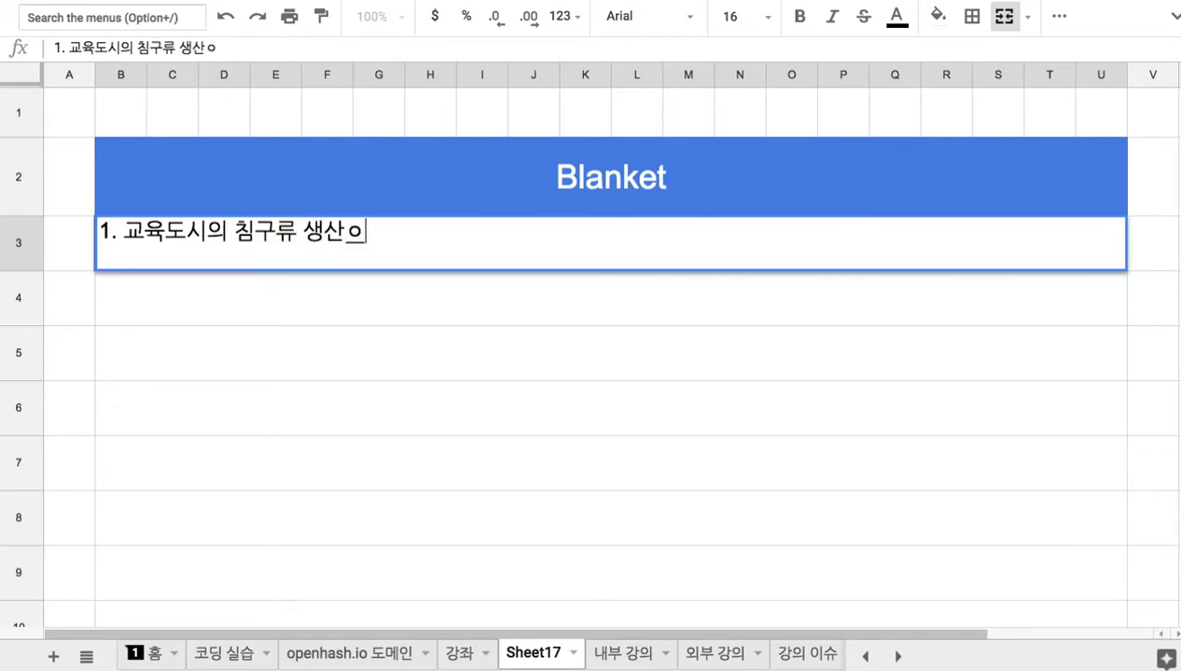
{"action": "type", "text": "풀"}
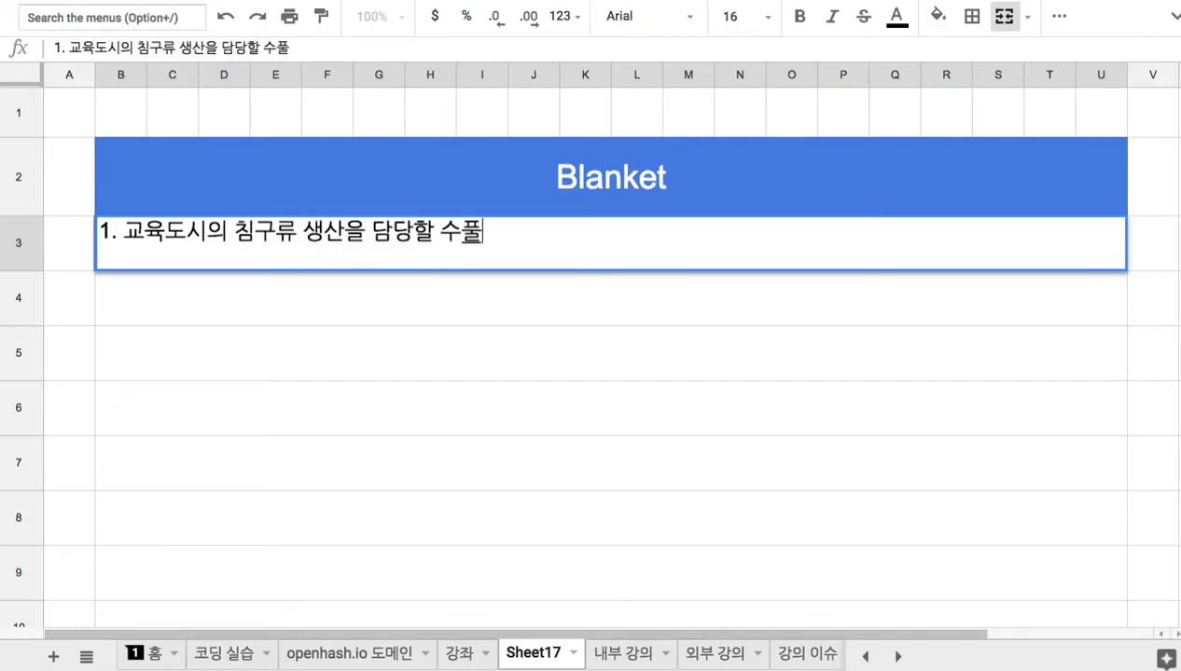
{"action": "key", "text": "Return"}
Enter the second point, "2. 교육도시는 중앙 냉난방", in row 4.
{"action": "type", "text": "2."}
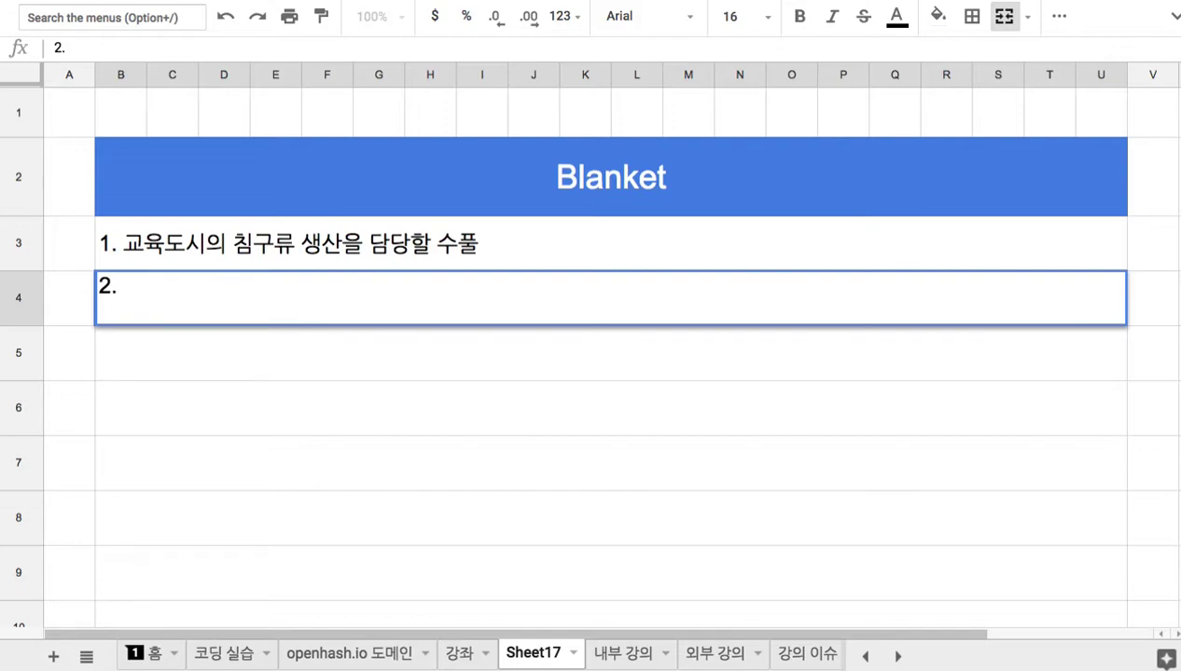
{"action": "type", "text": "ㄱ"}
{"action": "type", "text": "교육도시는 "}
{"action": "type", "text": "중앙 냉나"}
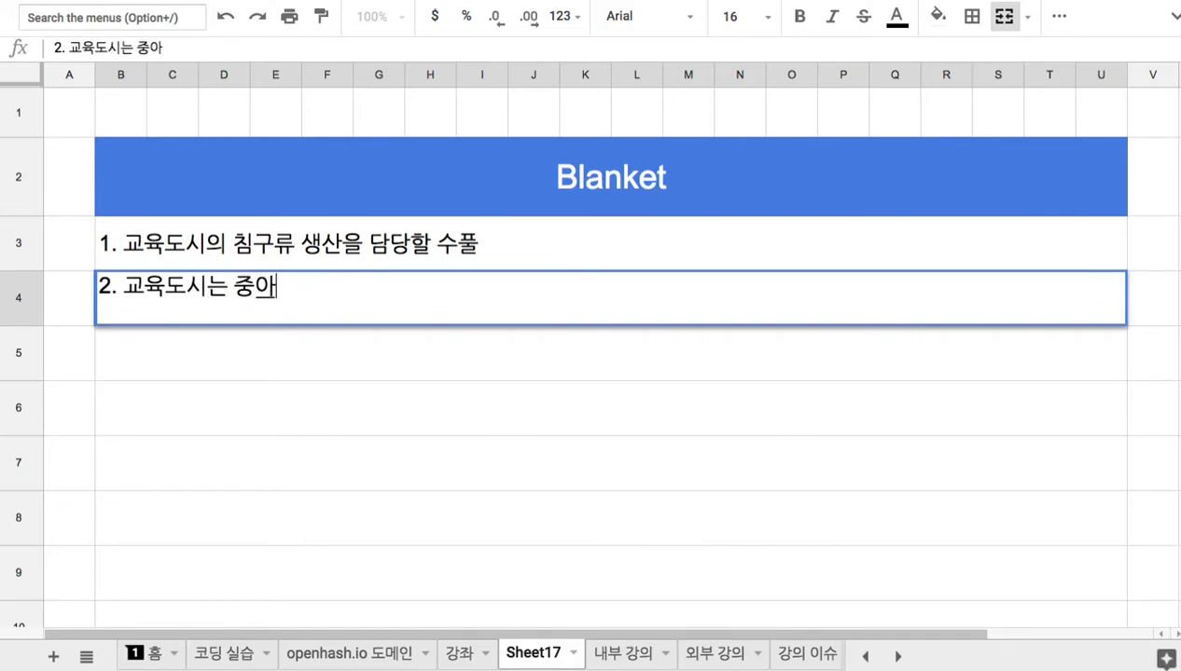
{"action": "type", "text": "ㄴ방"}
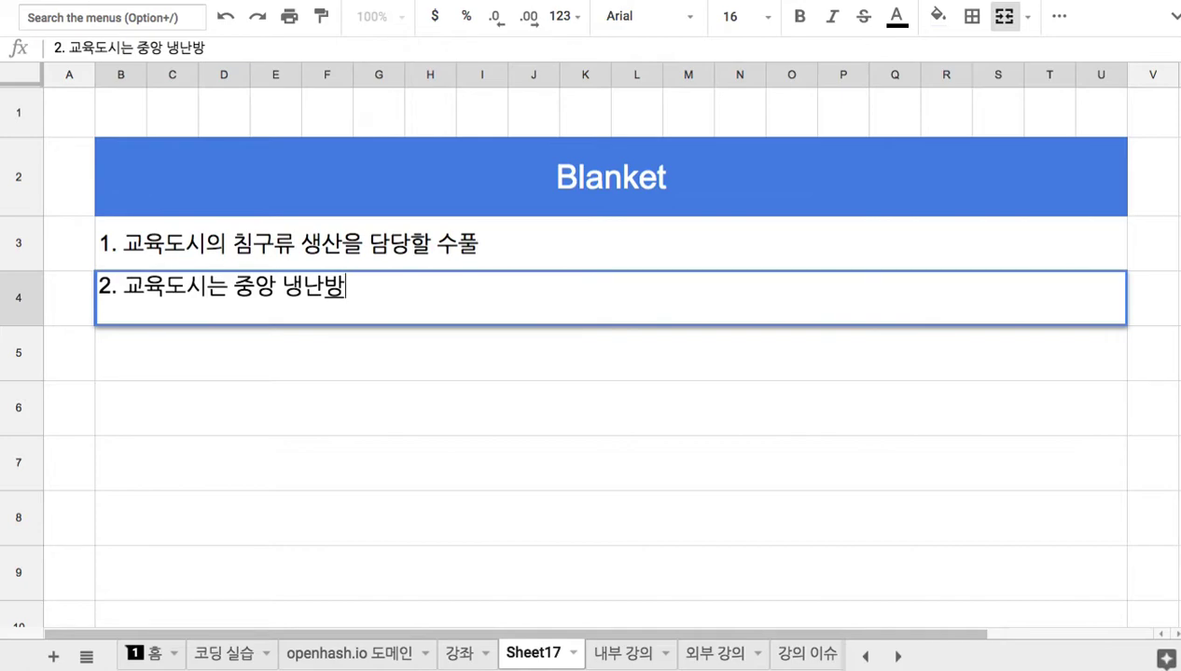
{"action": "key", "text": "Return"}
Enter the sub-point "1) 너무 두껍거나 얇을 필요가 없다." in row 5.
{"action": "type", "text": "1 "}
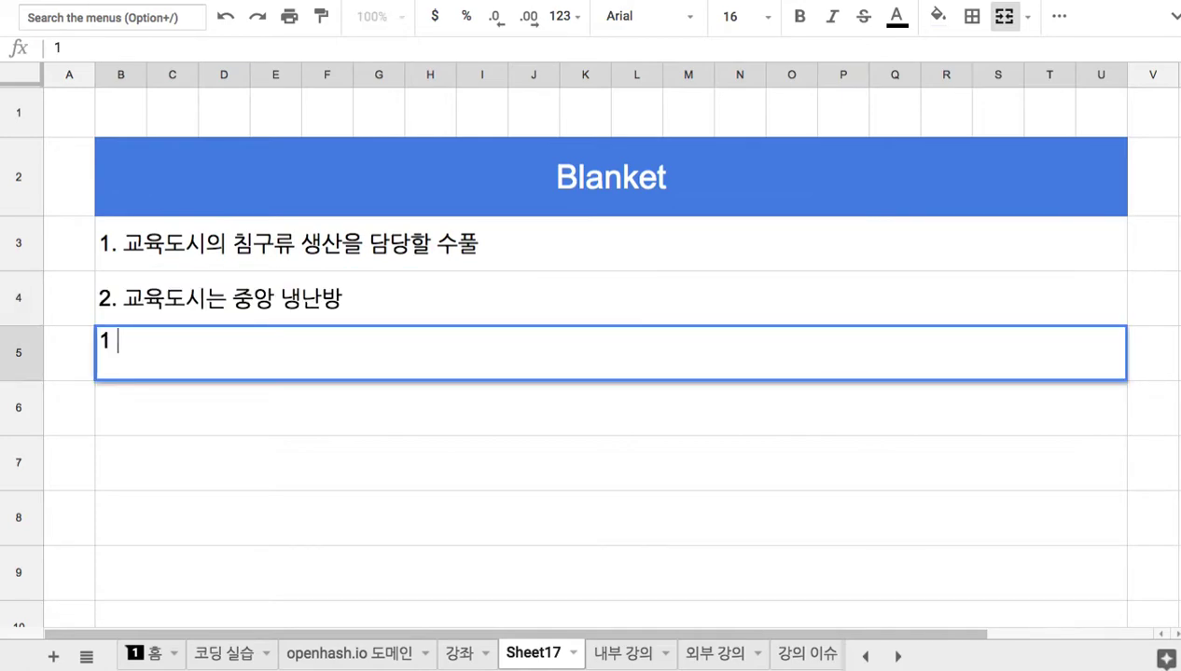
{"action": "type", "text": ") 너무 두껍게"}
{"action": "type", "text": "나 얇을 필요가 없다."}
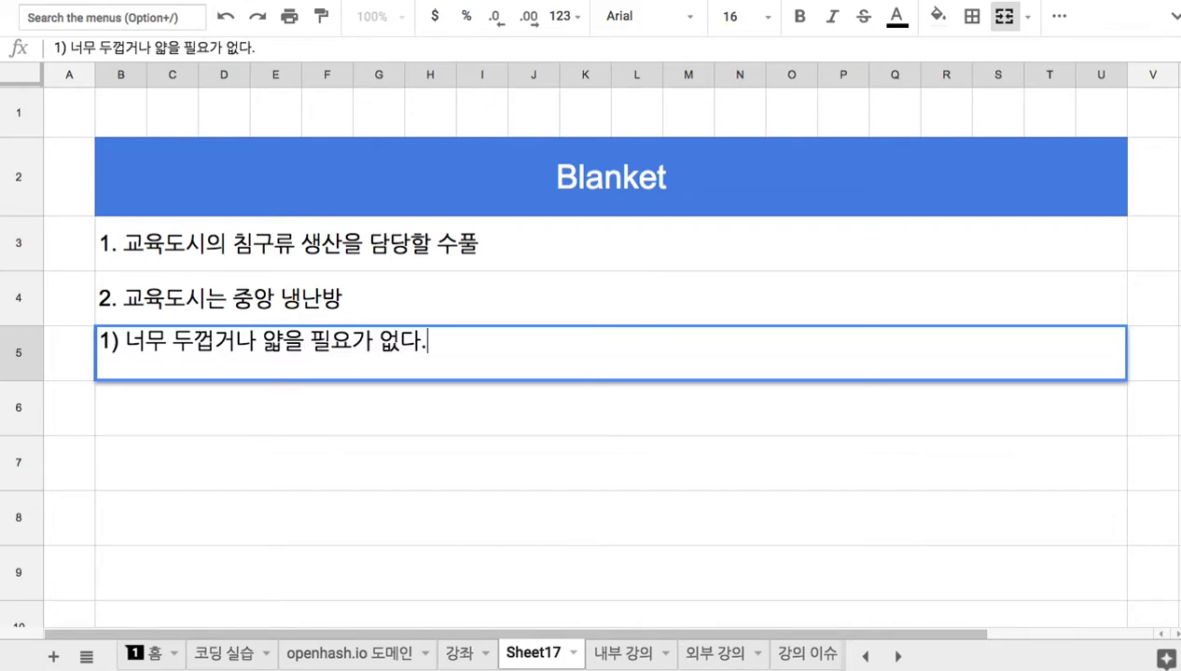
{"action": "key", "text": "Return"}
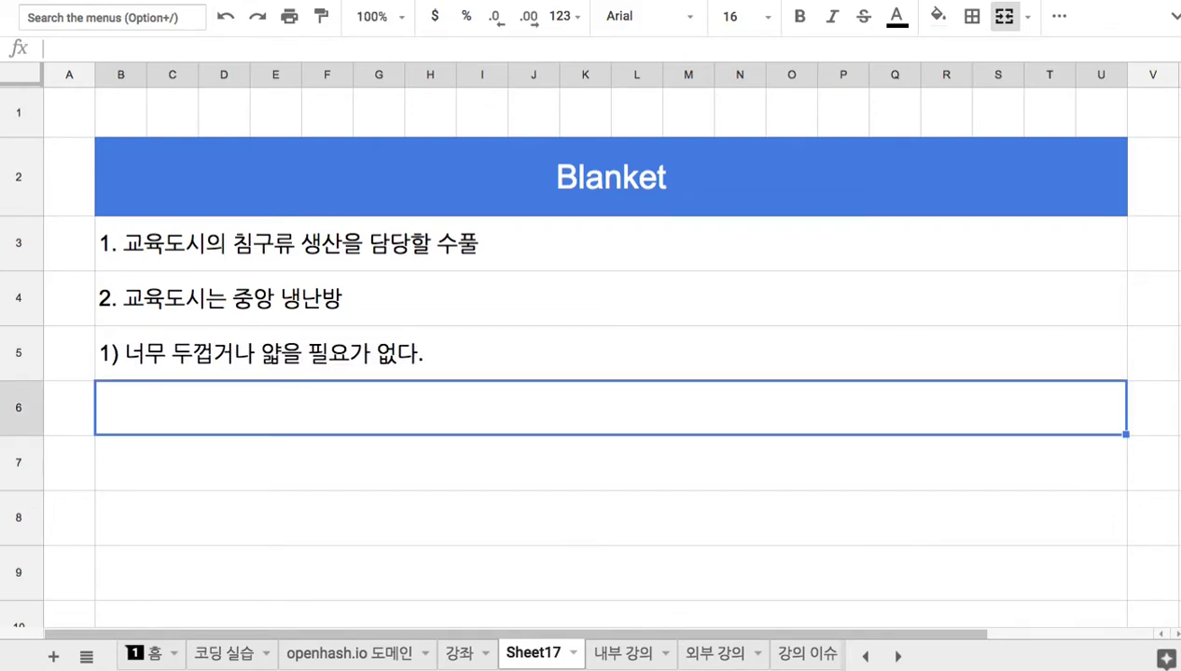
Write the sub-point "2) 침구도 공용 제품" in row 6.
{"action": "type", "text": "2) 위생 고려"}
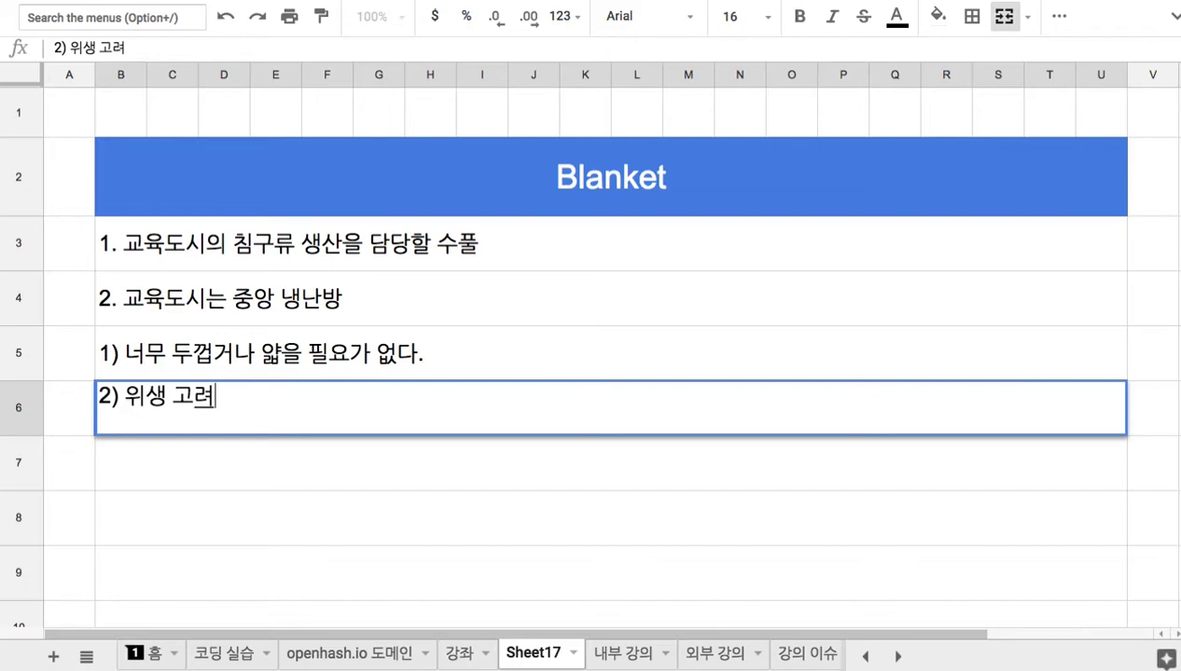
{"action": "type", "text": "."}
{"action": "key", "text": "BackSpace"}
{"action": "key", "text": "BackSpace"}
{"action": "key", "text": "BackSpace"}
{"action": "key", "text": "BackSpace"}
{"action": "key", "text": "BackSpace"}
{"action": "key", "text": "BackSpace"}
{"action": "key", "text": "BackSpace"}
{"action": "type", "text": "공"}
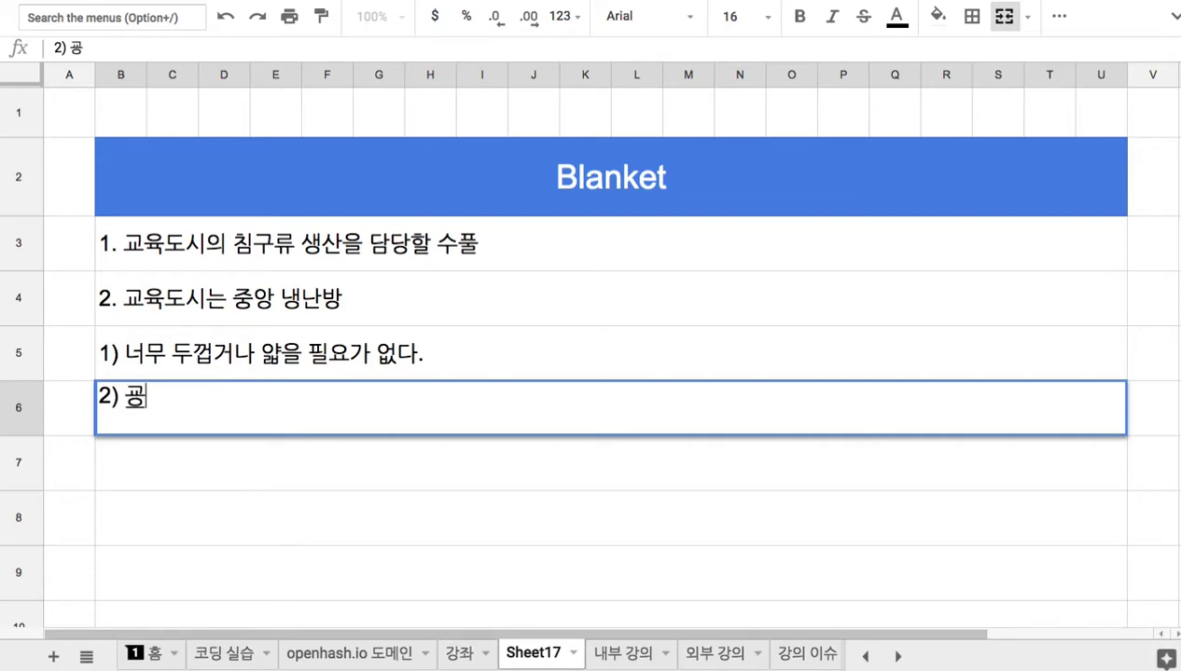
{"action": "key", "text": "BackSpace"}
{"action": "key", "text": "BackSpace"}
{"action": "key", "text": "BackSpace"}
{"action": "type", "text": "침구도 "}
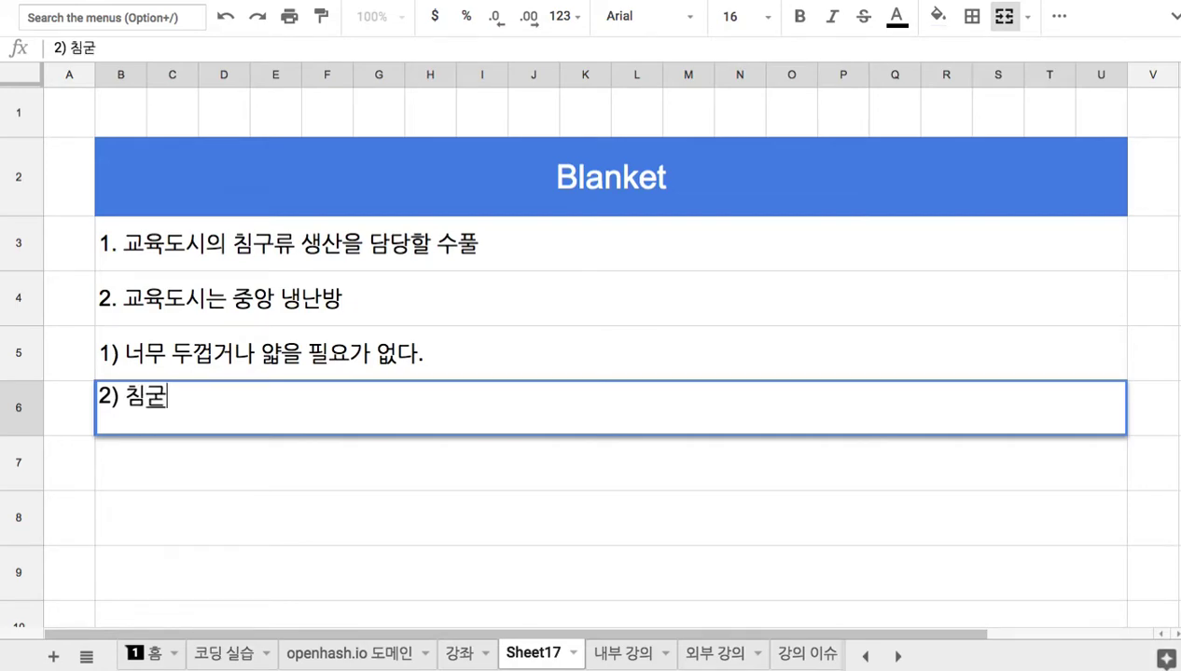
{"action": "type", "text": "공용 제품"}
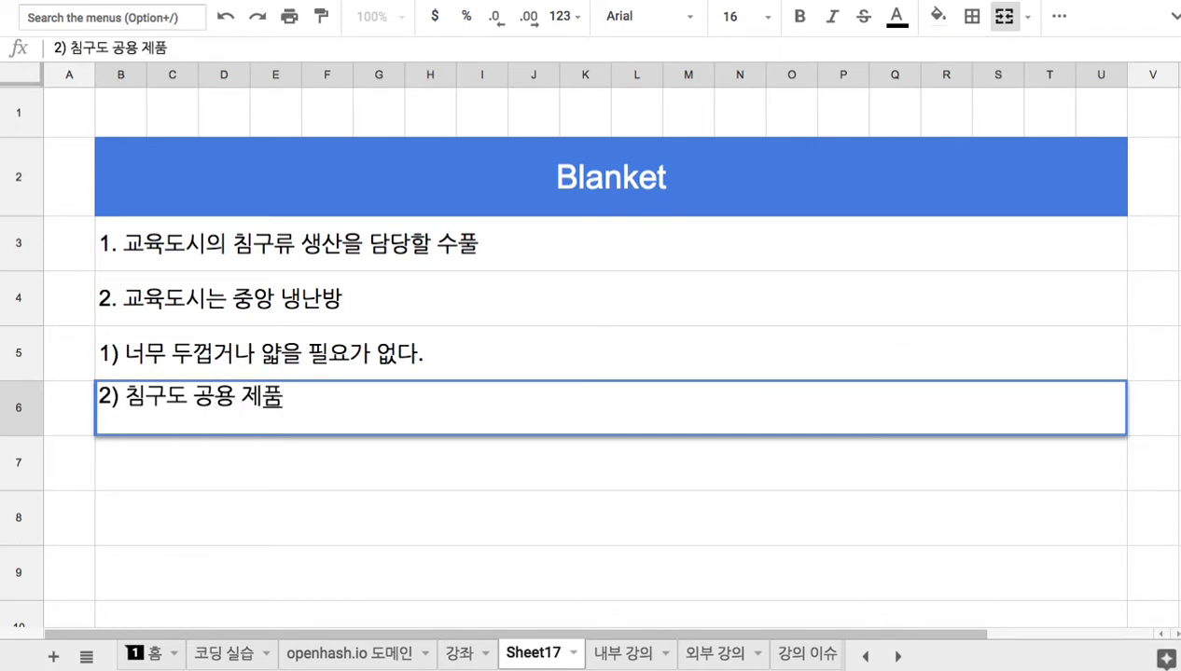
Extend the row 6 sub-point with a second sentence, ". 기존 도시에서 겨울에는 여름 이불은 보관".
{"action": "left_click", "coordinate": [284, 397]}
{"action": "type", "text": ". 여름"}
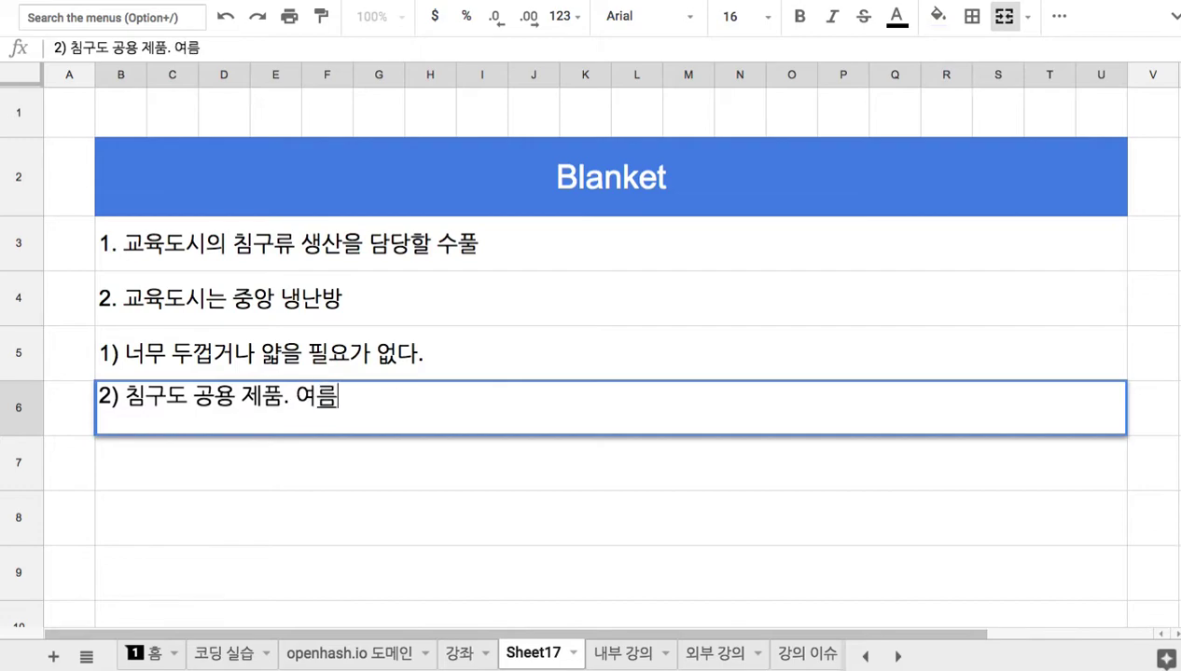
{"action": "type", "text": " 이불은 보관"}
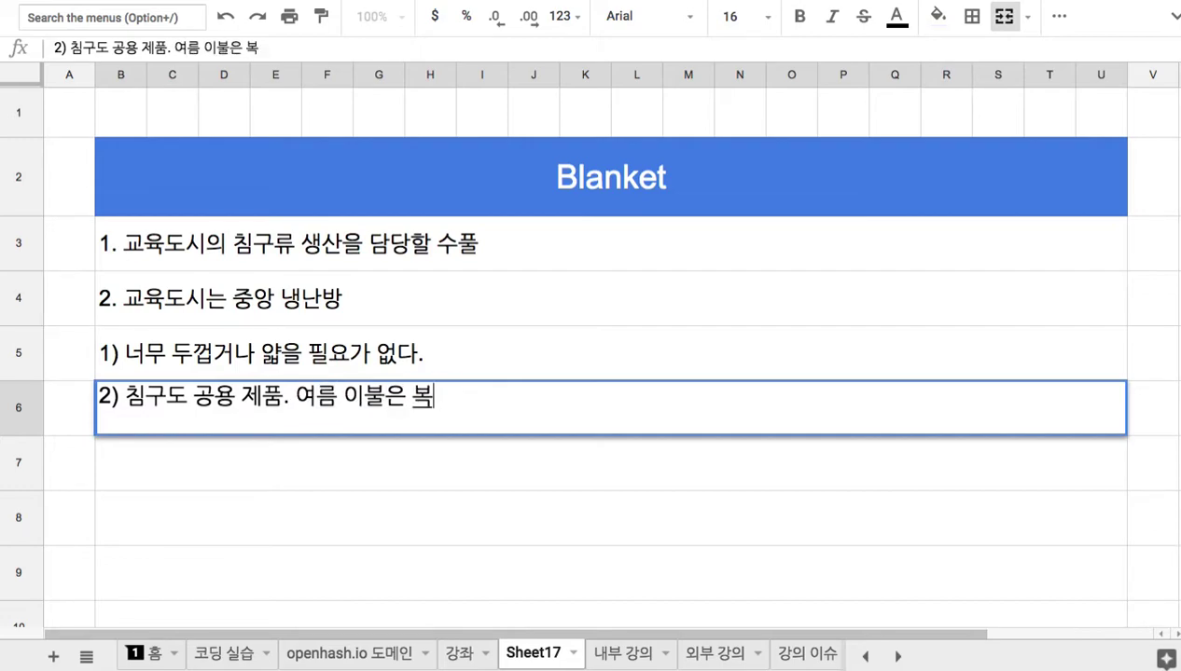
{"action": "left_click", "coordinate": [294, 397]}
{"action": "type", "text": "겨울"}
{"action": "type", "text": "에는"}
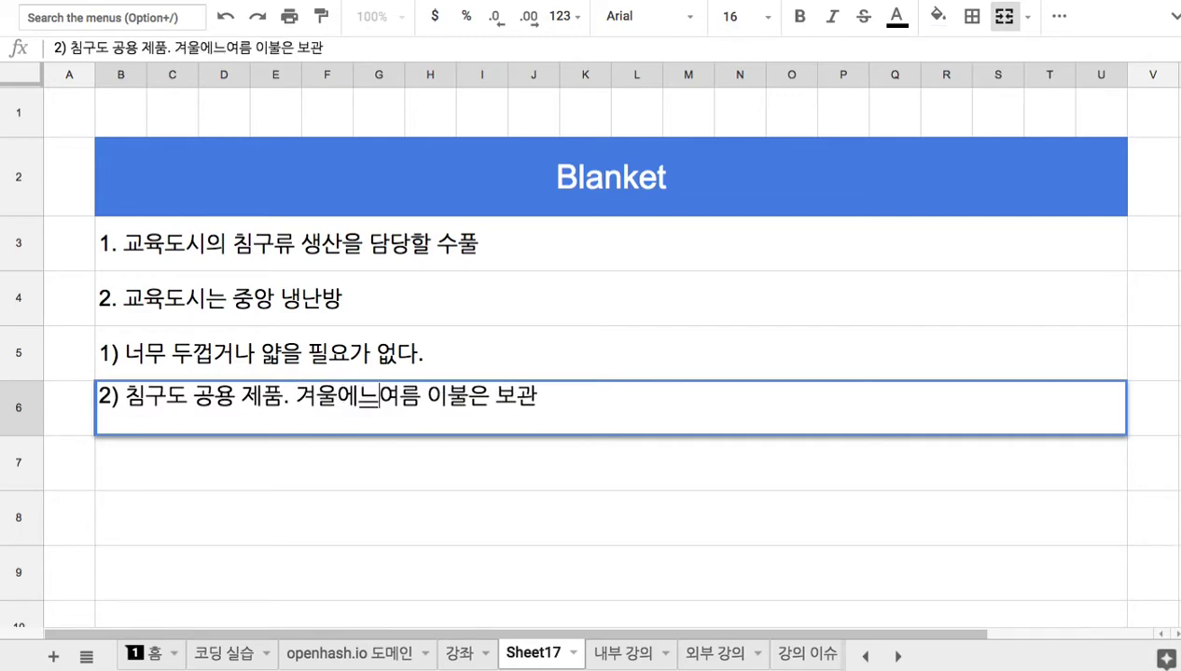
{"action": "left_click", "coordinate": [295, 398]}
{"action": "type", "text": "ㄱ기존 도시에"}
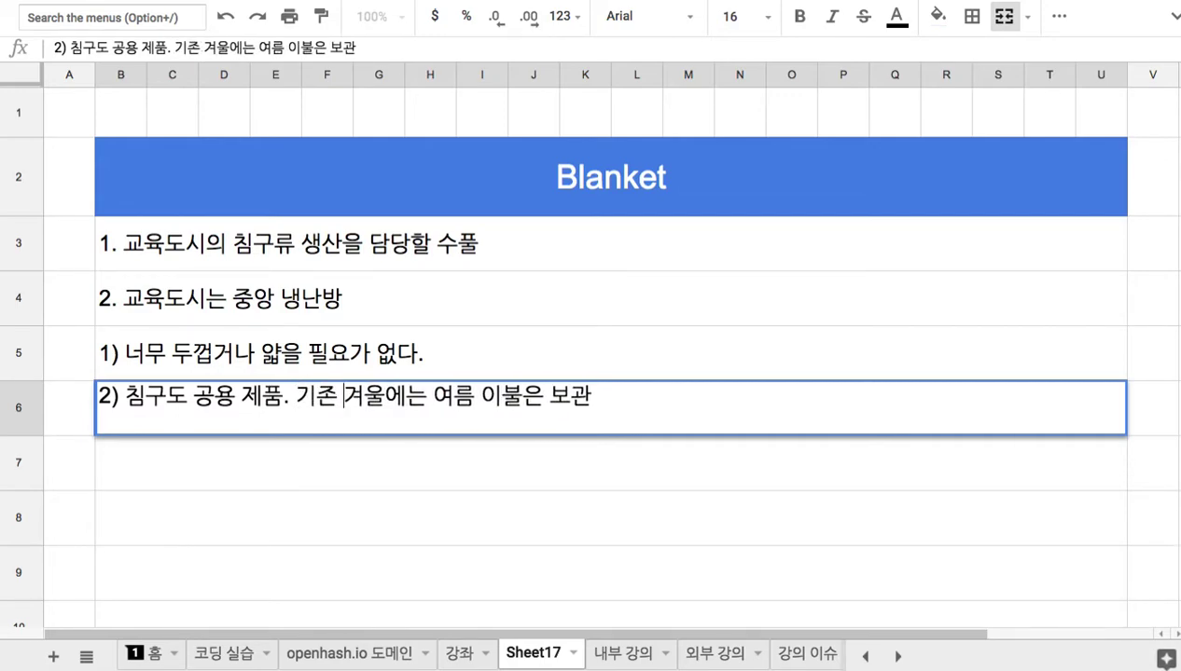
{"action": "type", "text": "서"}
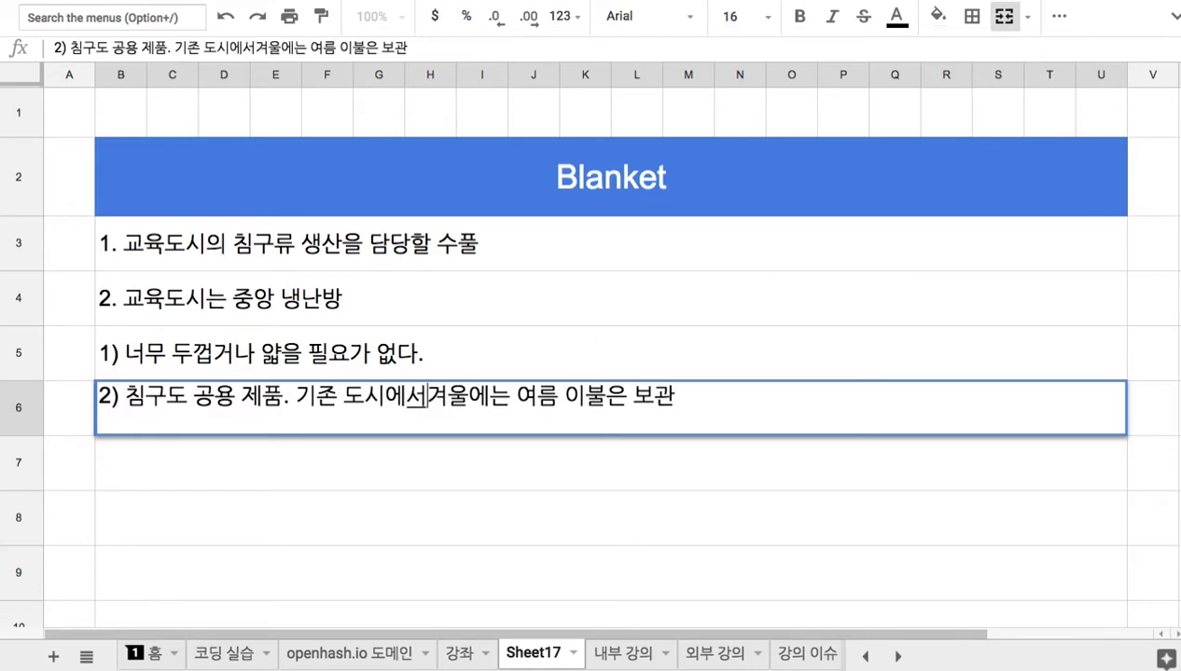
Correct "이불은" to "이불을" in row 6 and finish the note with "..... 교육도시에서는 안쓰는 이불을 Storage에 보관.".
{"action": "left_click_drag", "start_coordinate": [604, 396], "coordinate": [628, 396]}
{"action": "type", "text": "을"}
{"action": "left_click", "coordinate": [681, 399]}
{"action": "type", "text": "...."}
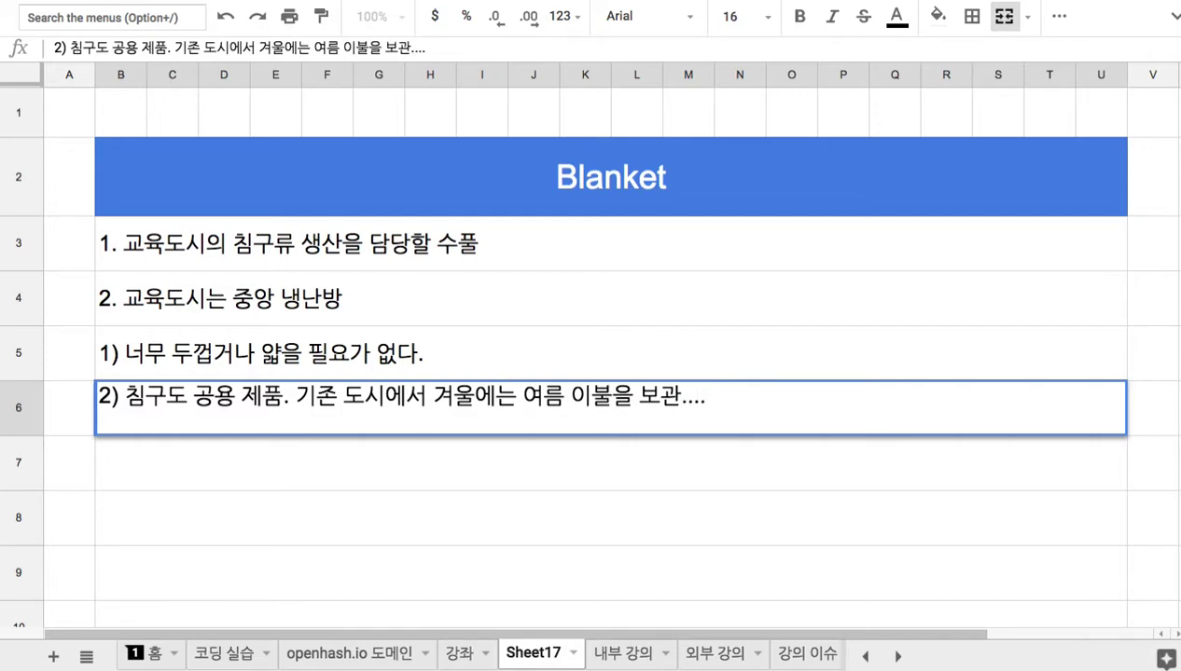
{"action": "type", "text": "."}
{"action": "type", "text": "교육도시에서는 "}
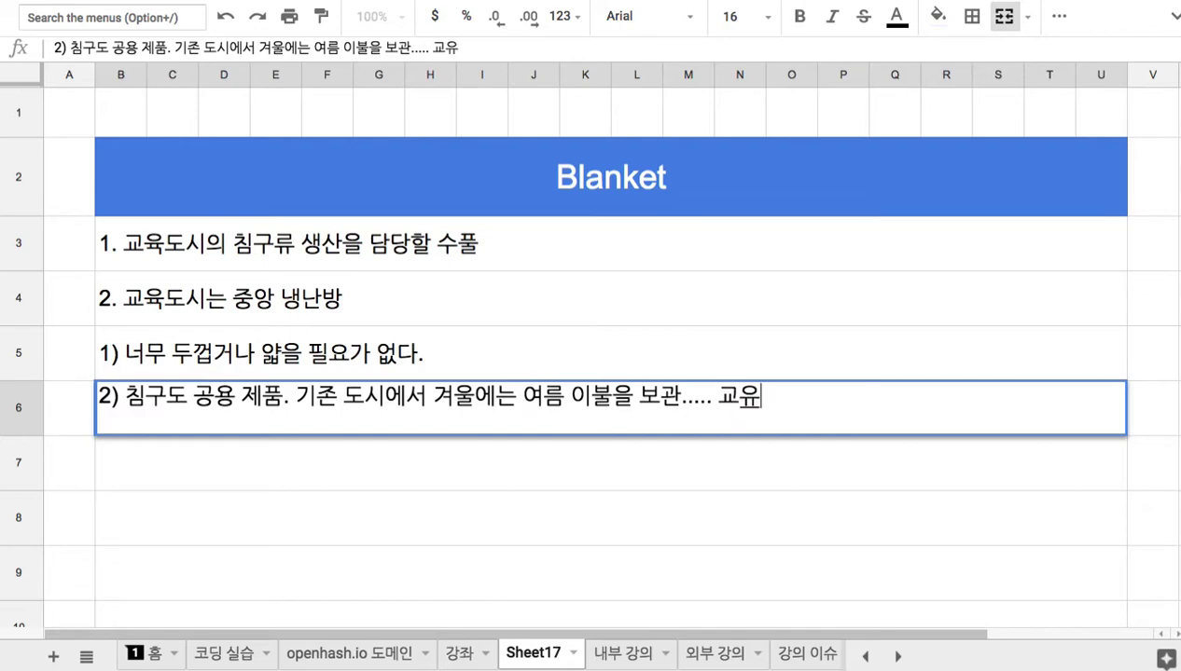
{"action": "type", "text": "안쓰는 이불을 Storage에 보관."}
{"action": "key", "text": "Return"}
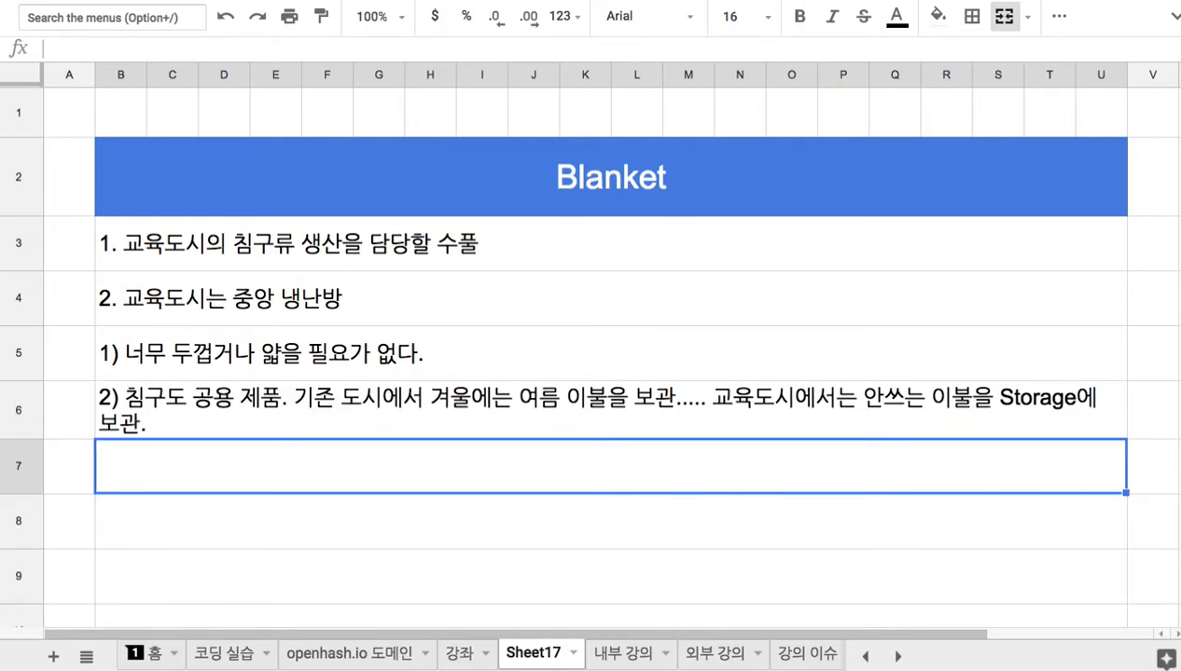
{"action": "left_click", "coordinate": [638, 407]}
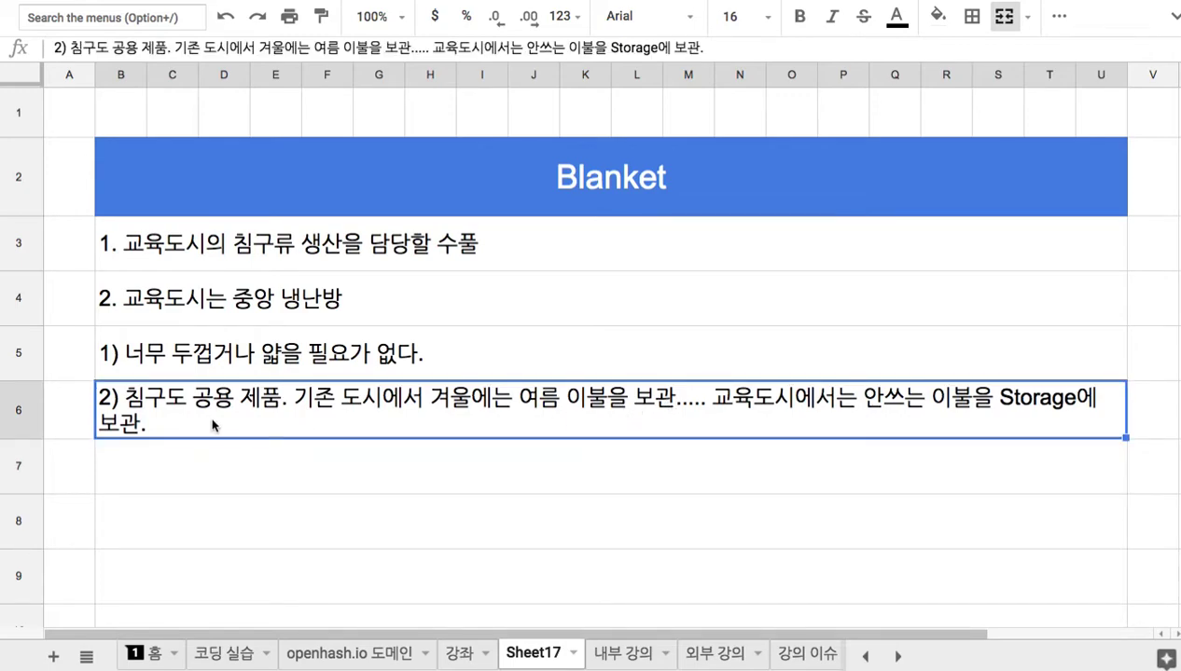
Increase the height of row 6 so its two-line note has more room.
{"action": "left_click_drag", "start_coordinate": [36, 437], "coordinate": [36, 457]}
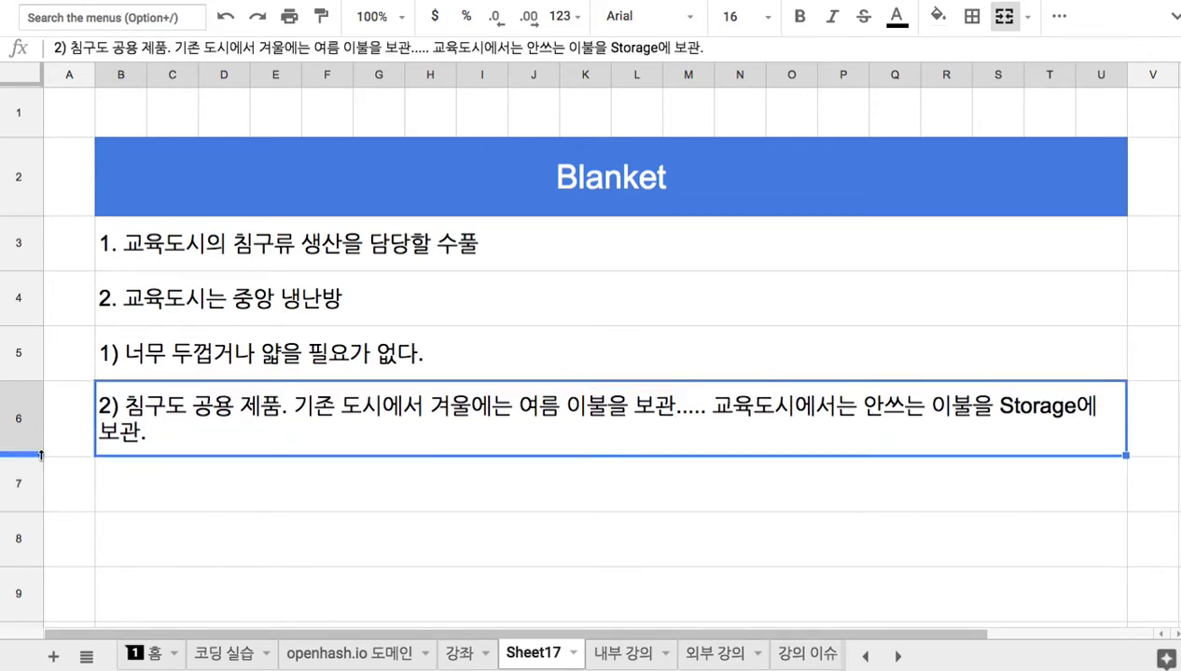
{"action": "double_click", "coordinate": [150, 445]}
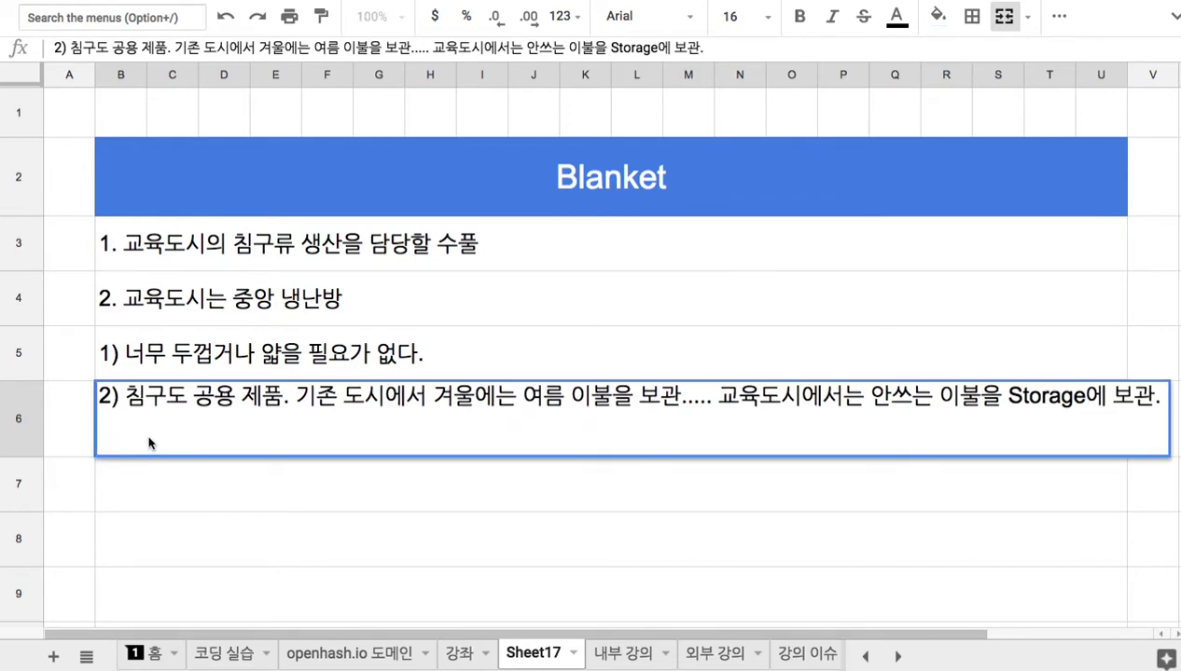
Enter the sub-point "3) 살균 소독 과정에 적합한 재질" in row 7.
{"action": "left_click", "coordinate": [146, 489]}
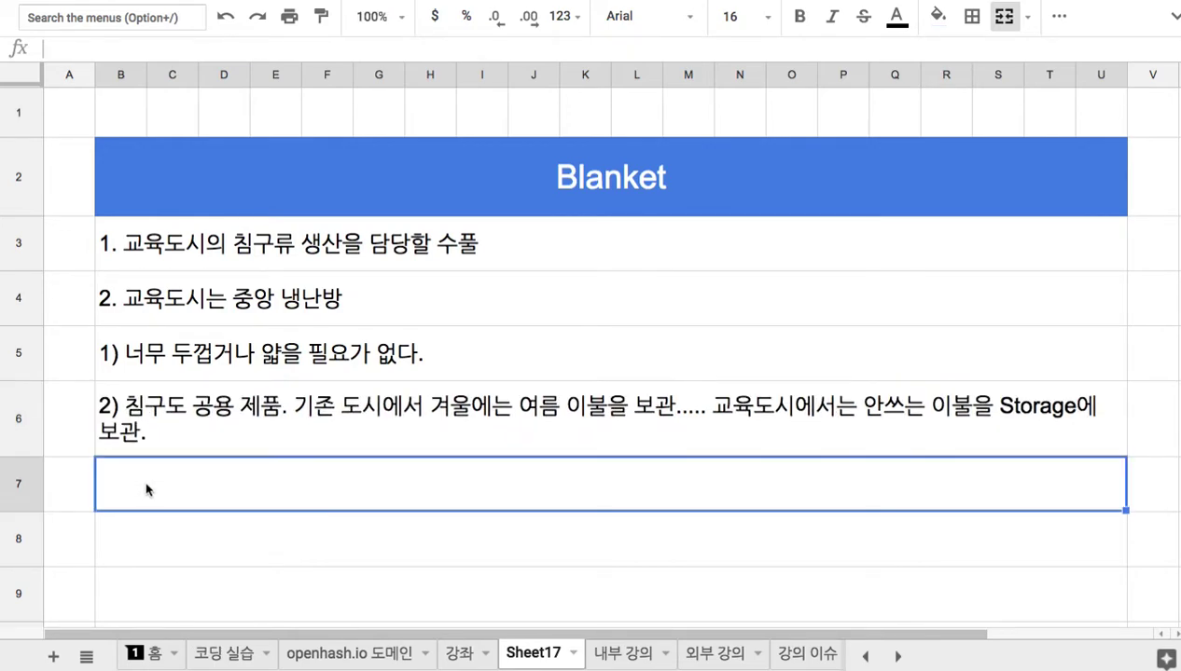
{"action": "type", "text": "3) "}
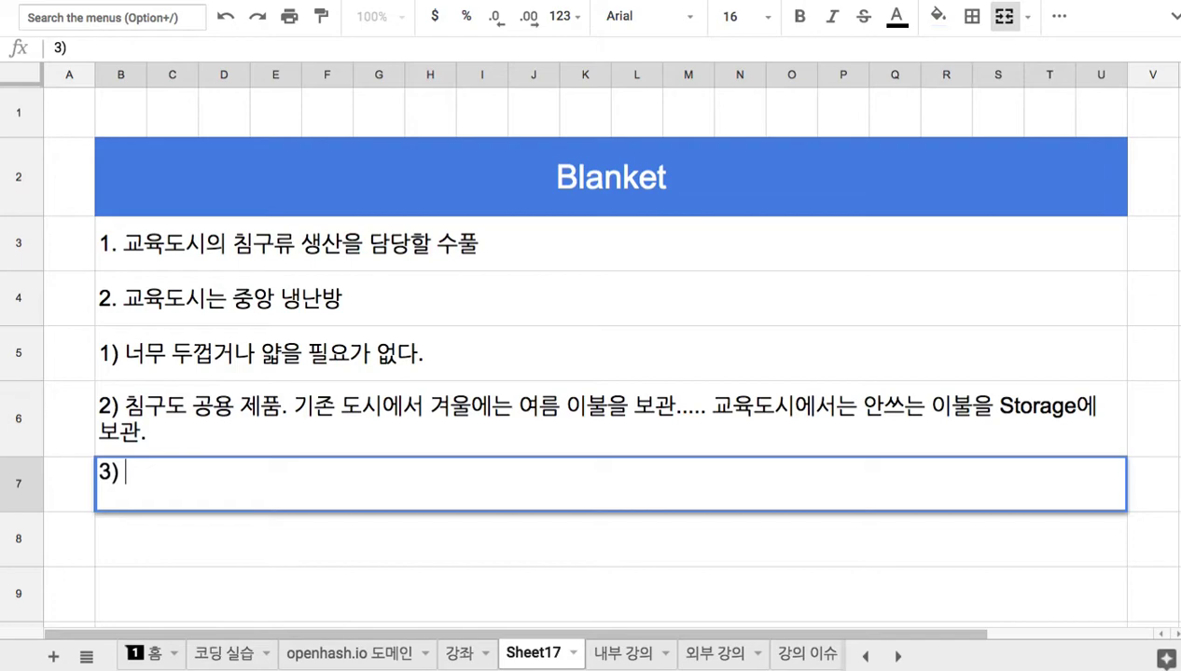
{"action": "type", "text": "살균 소독 과정에 적합"}
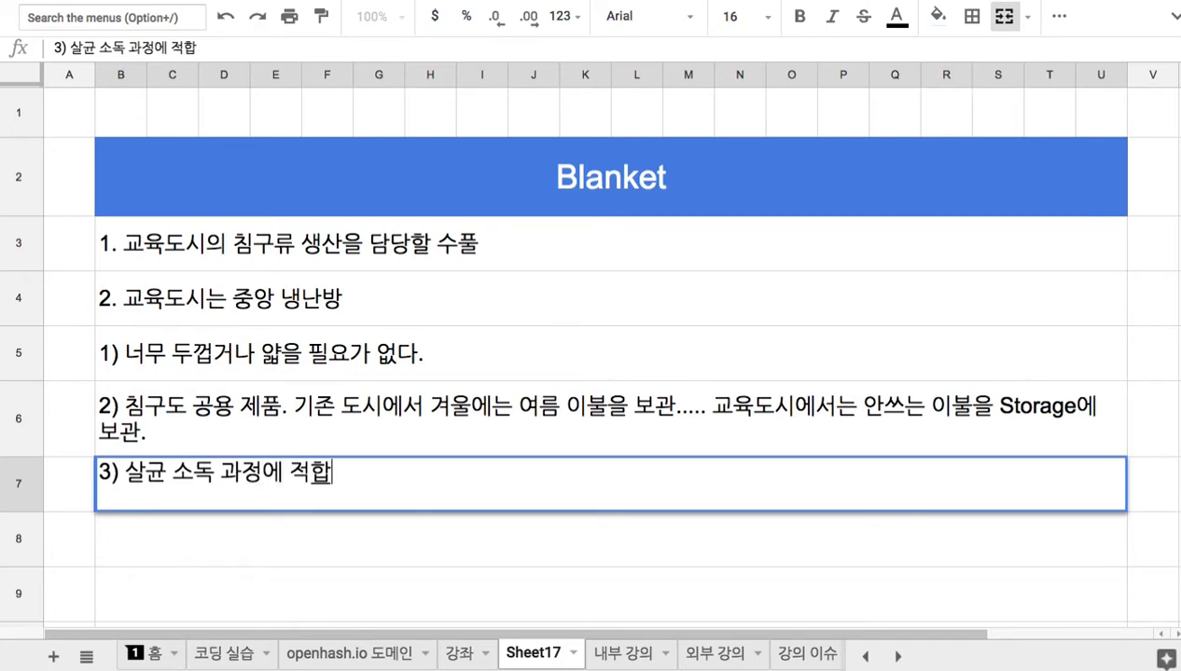
{"action": "type", "text": "한 재질"}
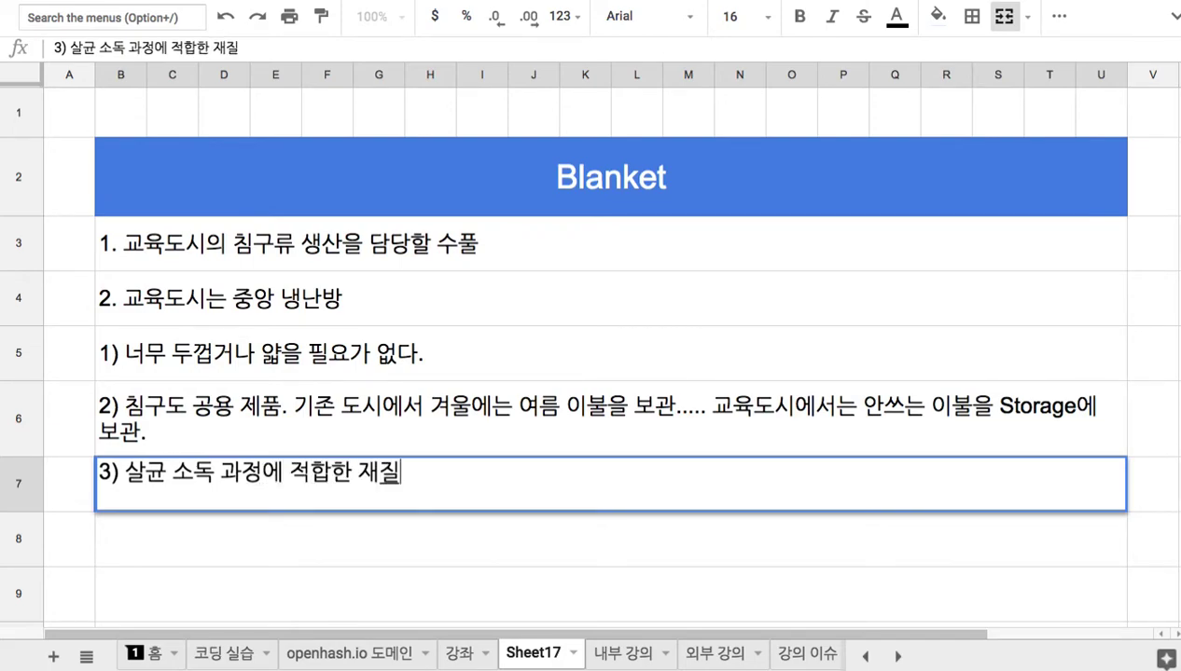
Continue the row 7 note with ". 고압 고온 증기", correcting the mistyped word after "고압".
{"action": "type", "text": ". 공"}
{"action": "type", "text": "압"}
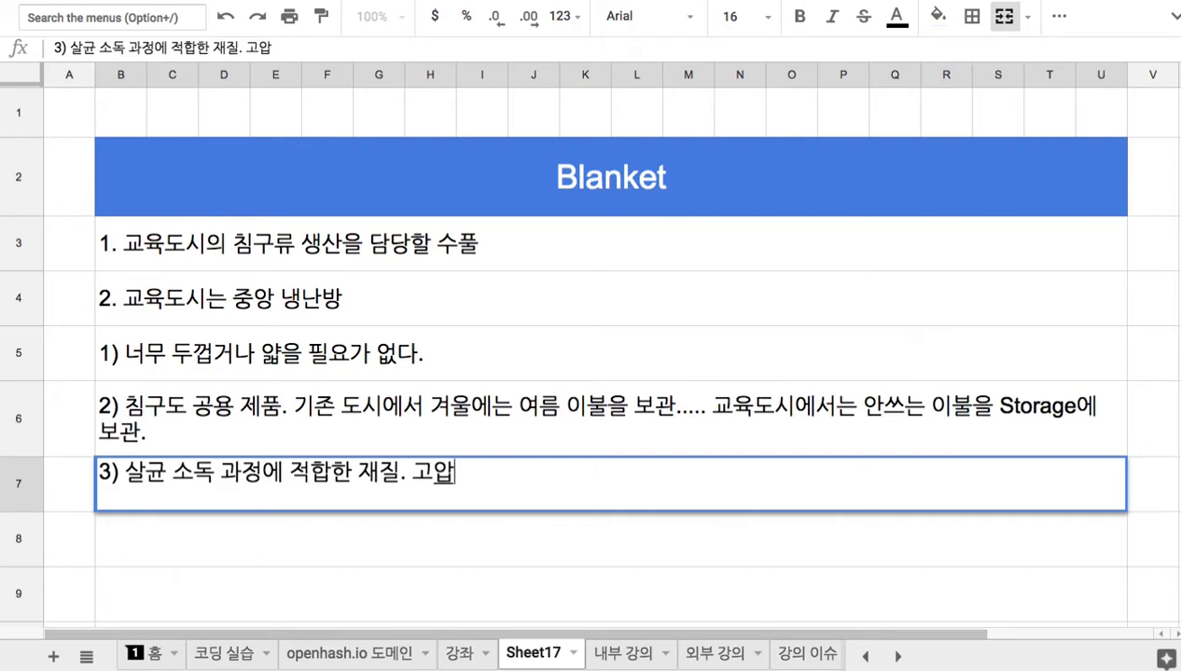
{"action": "type", "text": "도시"}
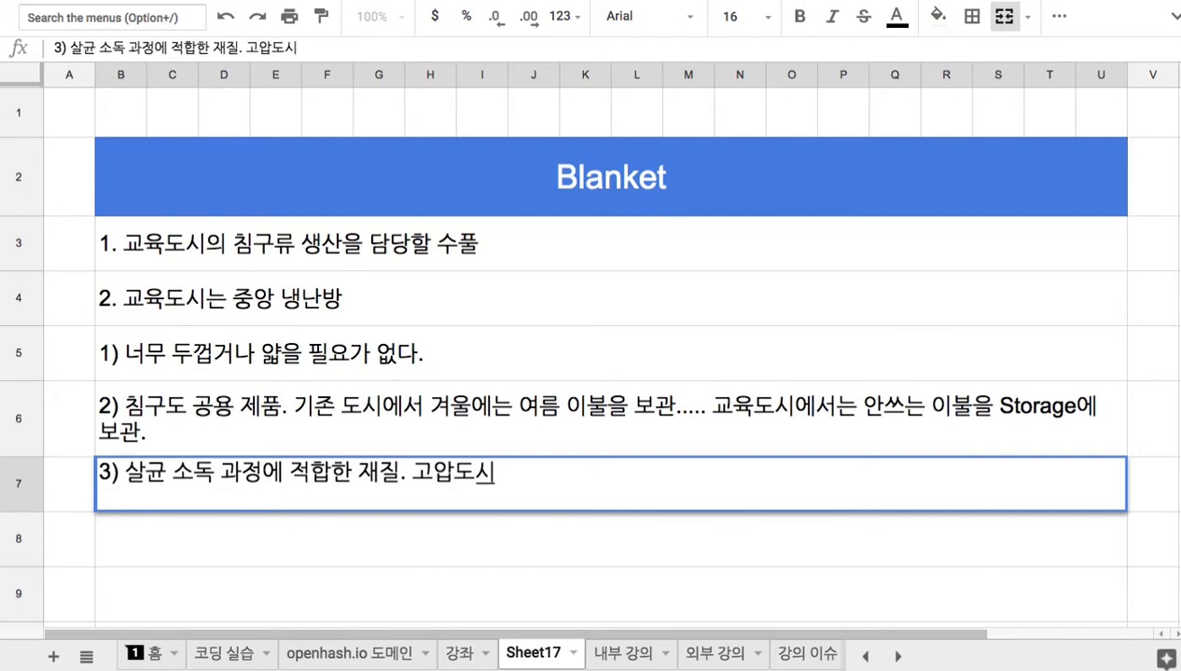
{"action": "left_click", "coordinate": [453, 473]}
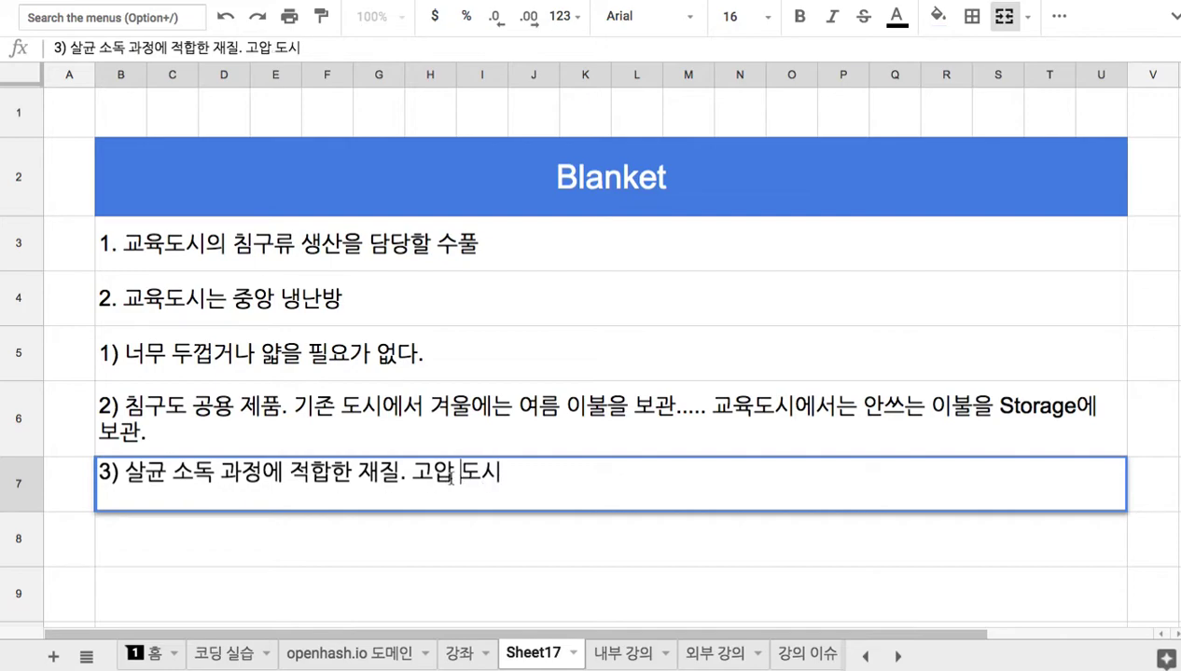
{"action": "key", "text": "shift+Right"}
{"action": "key", "text": "shift+Right"}
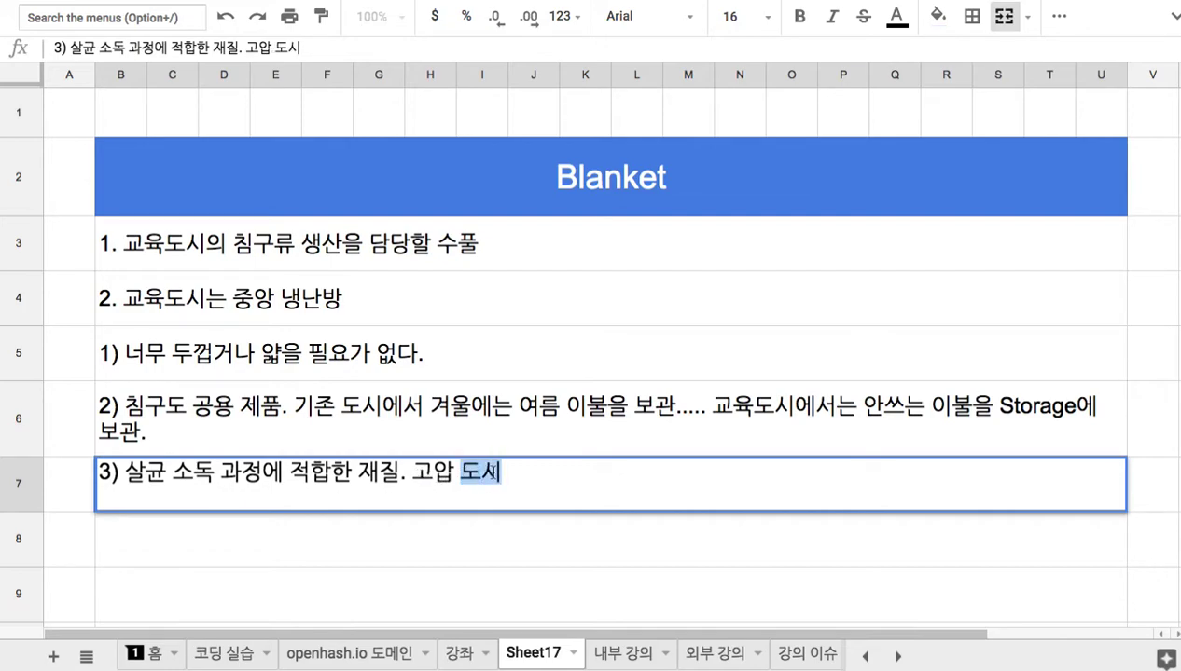
{"action": "type", "text": "ㅅ"}
{"action": "key", "text": "BackSpace"}
{"action": "type", "text": "즈"}
{"action": "key", "text": "BackSpace"}
{"action": "key", "text": "BackSpace"}
{"action": "type", "text": "고온 증길"}
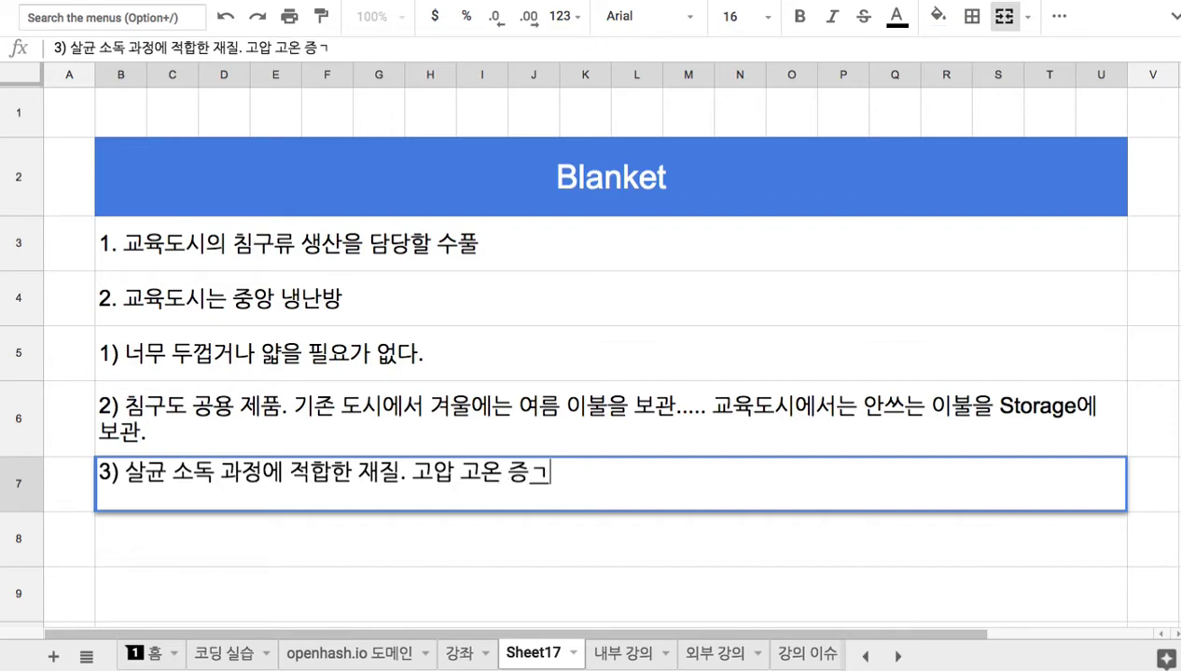
Finish the row 7 note with "로 살균 세척할 경우, 그에 적합한 재질로 침구를 생산.".
{"action": "type", "text": "로 살균 "}
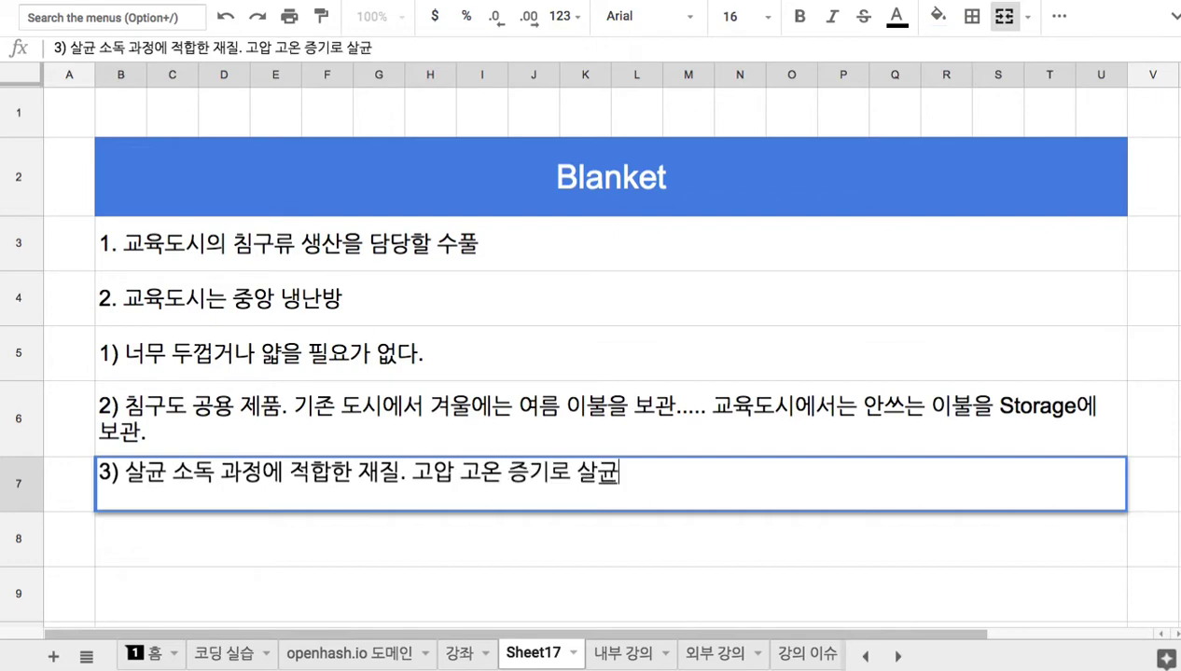
{"action": "type", "text": "세척할 경우"}
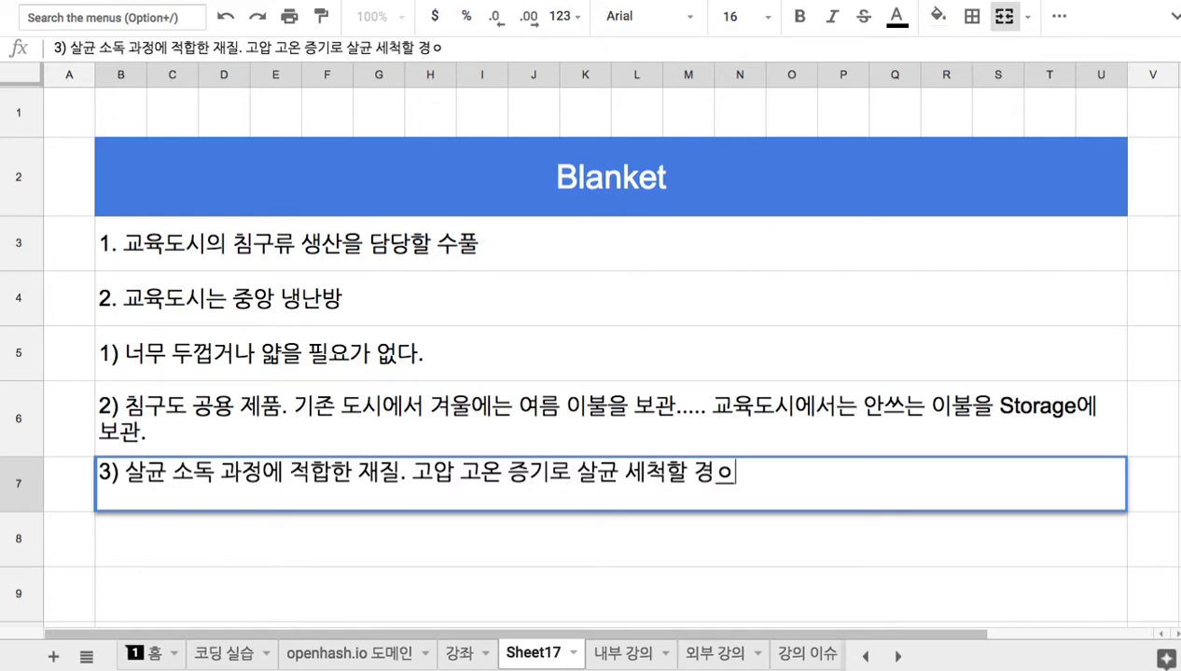
{"action": "type", "text": ", 그에 "}
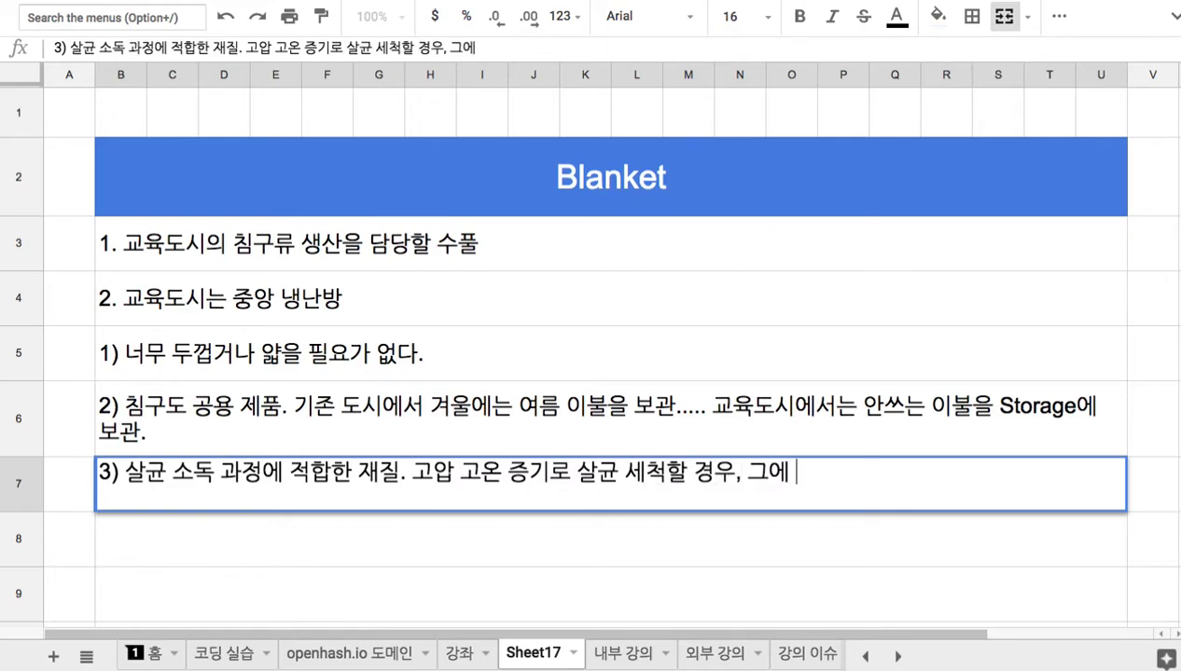
{"action": "type", "text": "적합한 재질로 "}
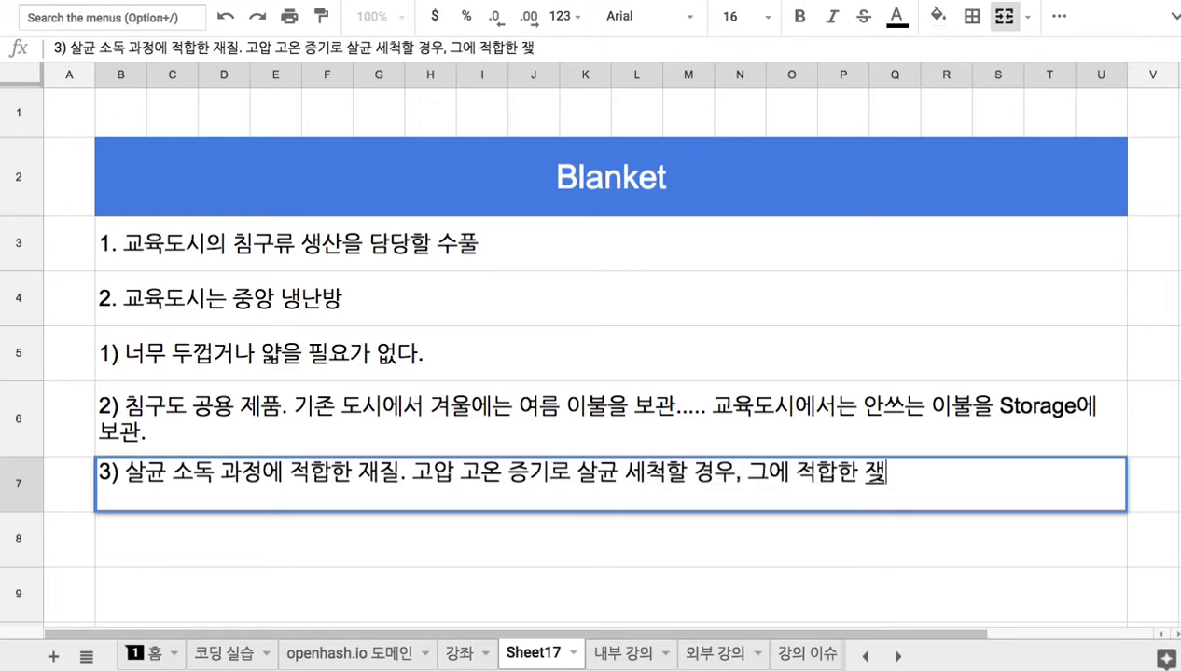
{"action": "type", "text": "침구"}
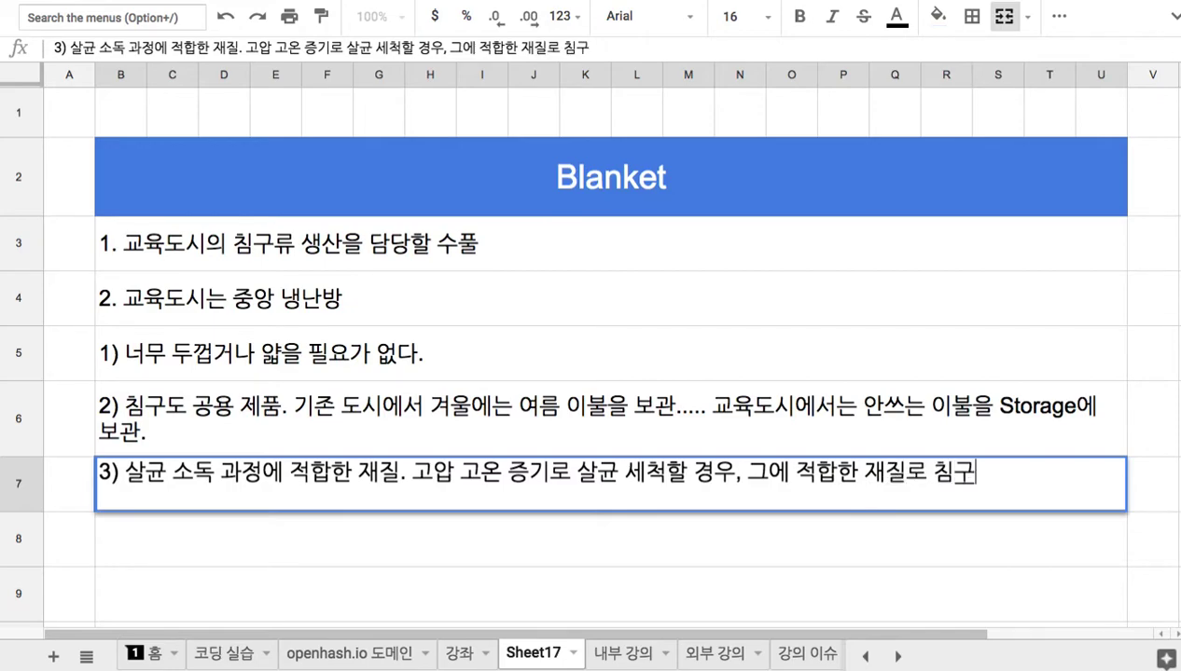
{"action": "type", "text": "를 생산."}
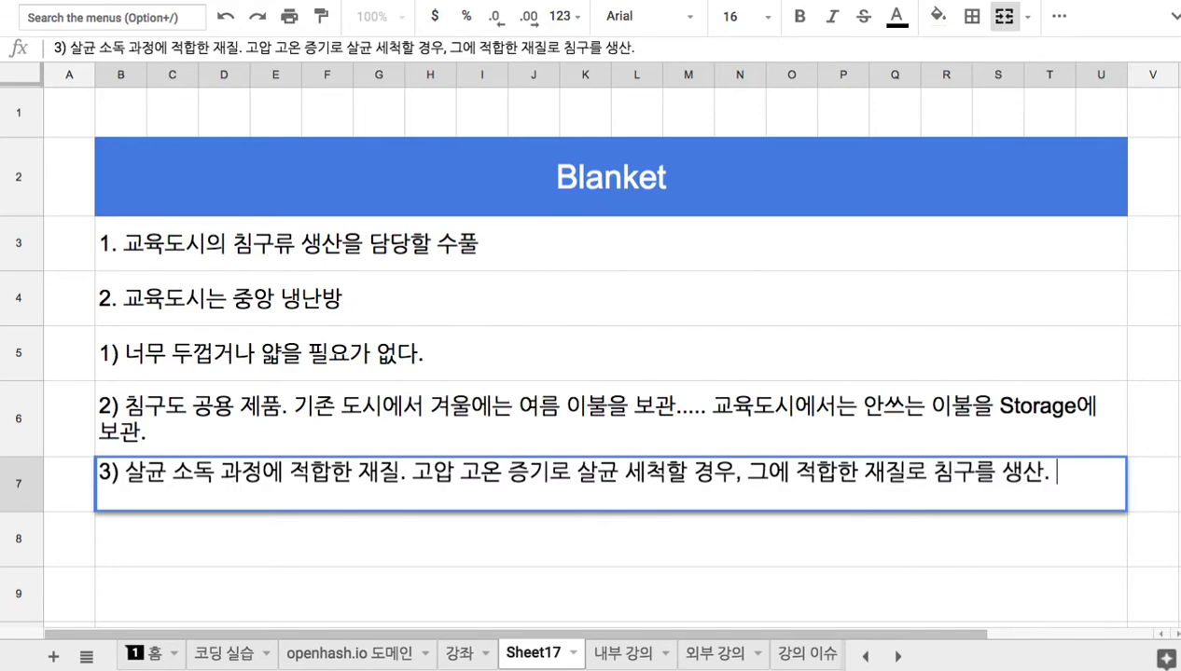
{"action": "key", "text": "Return"}
Review rows 5 to 7, highlighting "안쓰는 이불을 Storage에 보관" in row 6 and "고압 고온 증기로 살균 세척" in row 7.
{"action": "left_click", "coordinate": [412, 503]}
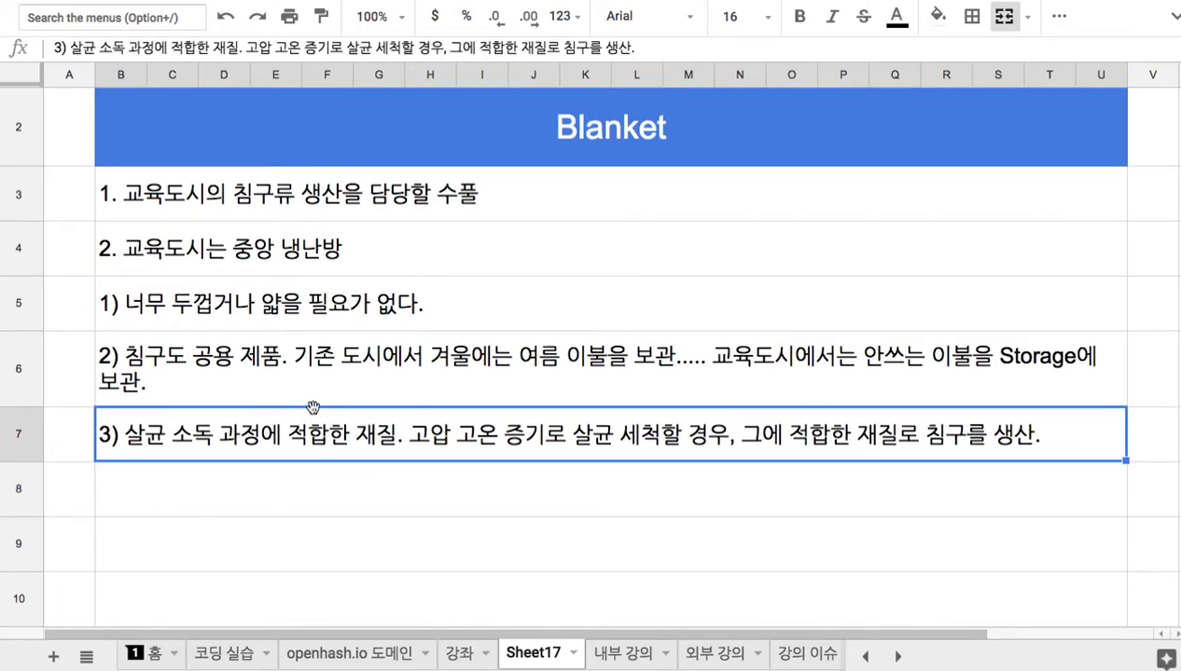
{"action": "left_click", "coordinate": [281, 318]}
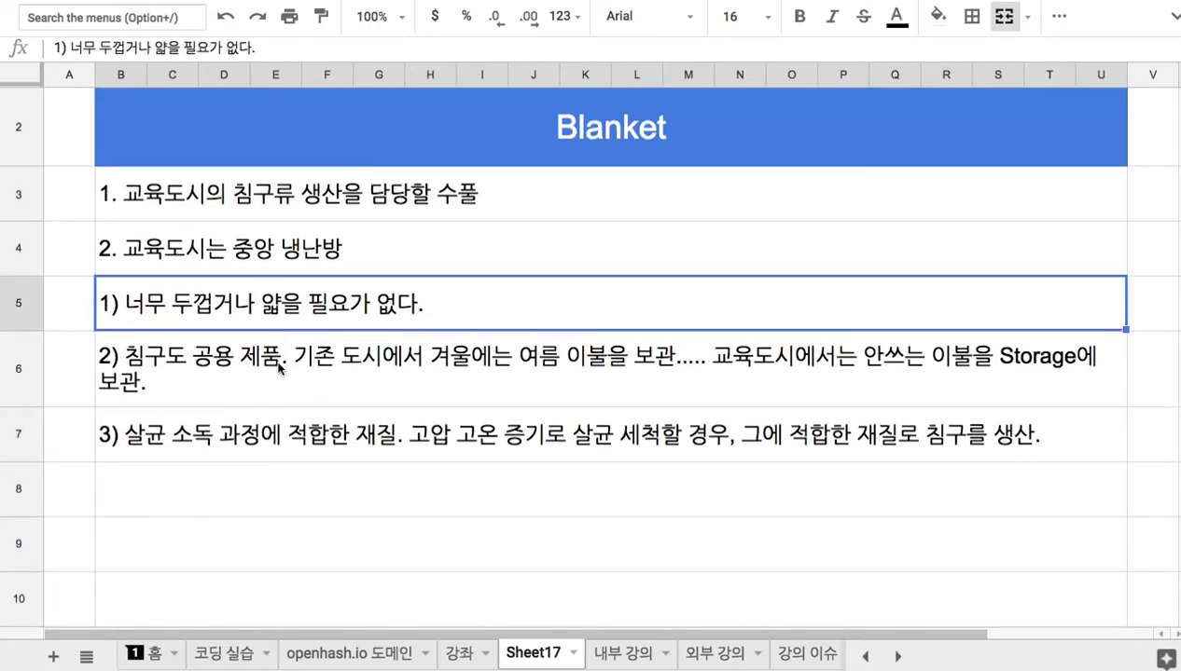
{"action": "left_click", "coordinate": [708, 368]}
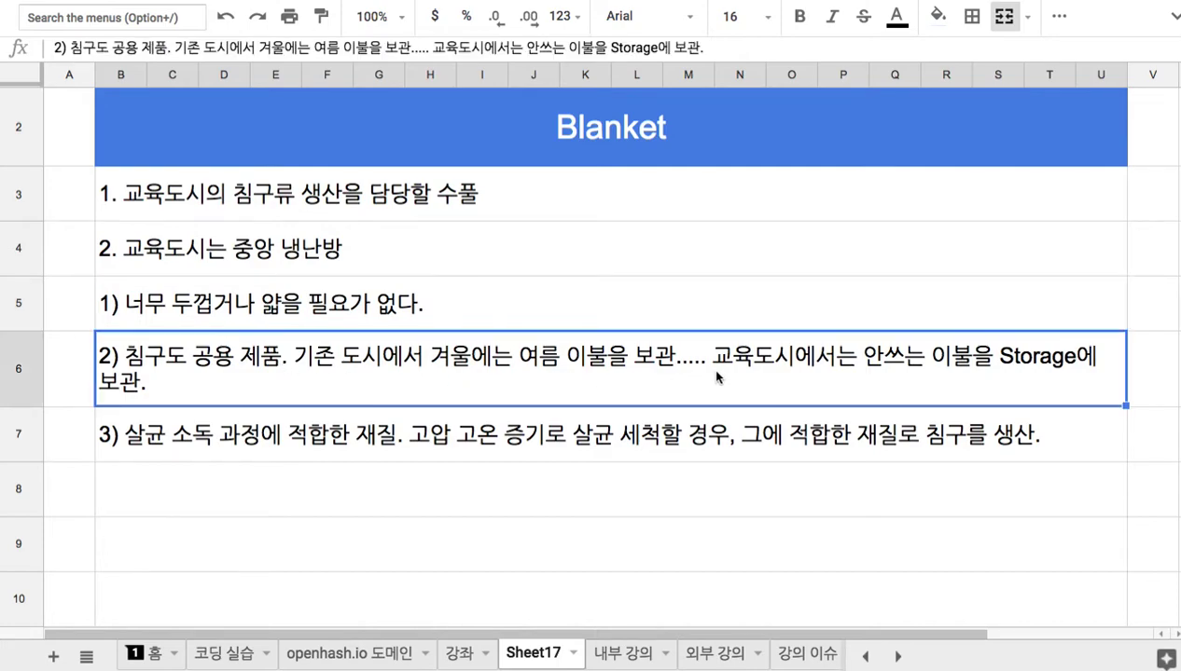
{"action": "double_click", "coordinate": [709, 367]}
{"action": "left_click_drag", "start_coordinate": [870, 346], "coordinate": [1154, 346]}
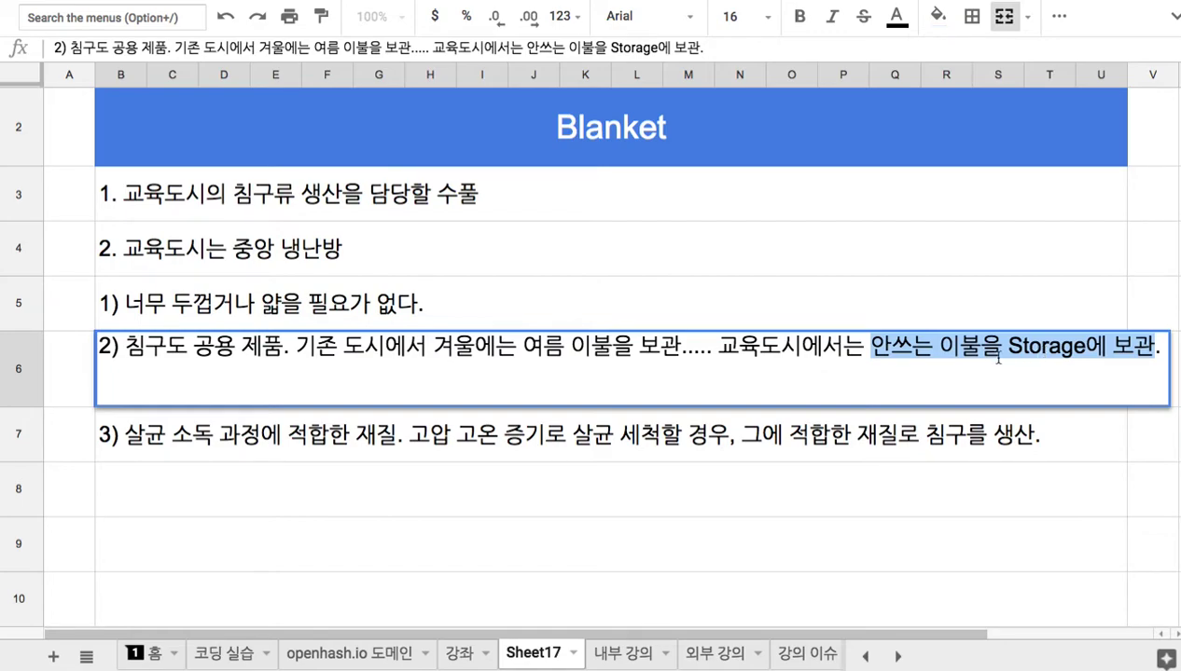
{"action": "left_click", "coordinate": [671, 439]}
{"action": "left_click_drag", "start_coordinate": [414, 426], "coordinate": [660, 426]}
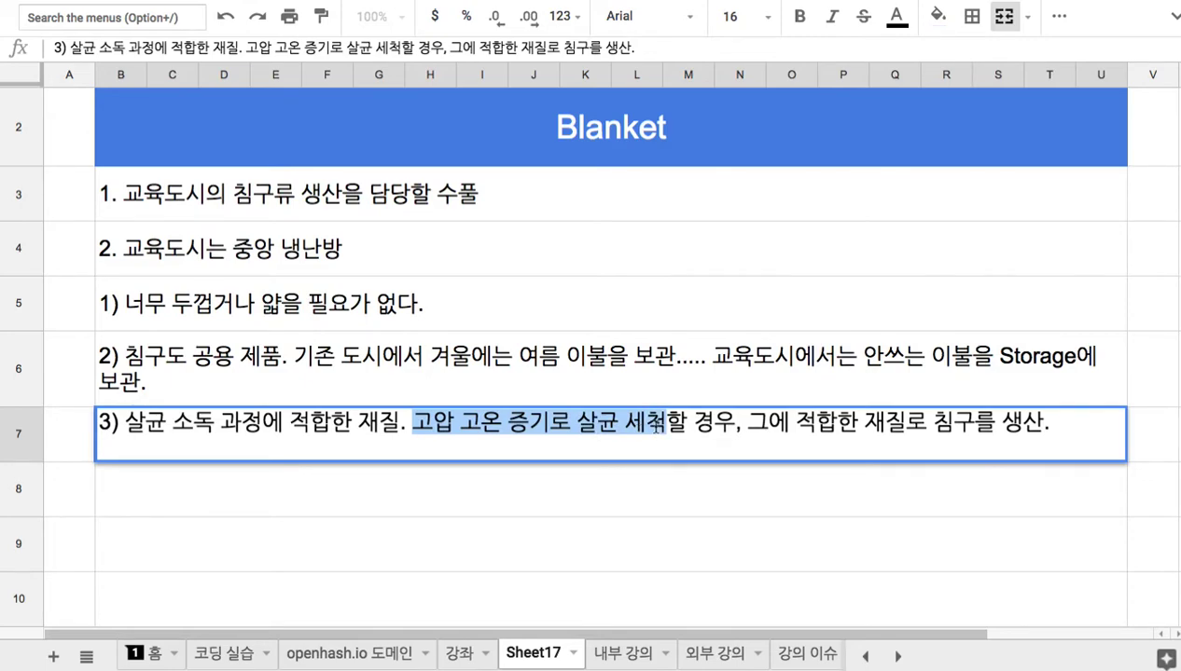
Write the sub-point "4) 정기적인 세척 역시 도시의 세척 서비스를 통해 수행." in row 8.
{"action": "left_click", "coordinate": [503, 495]}
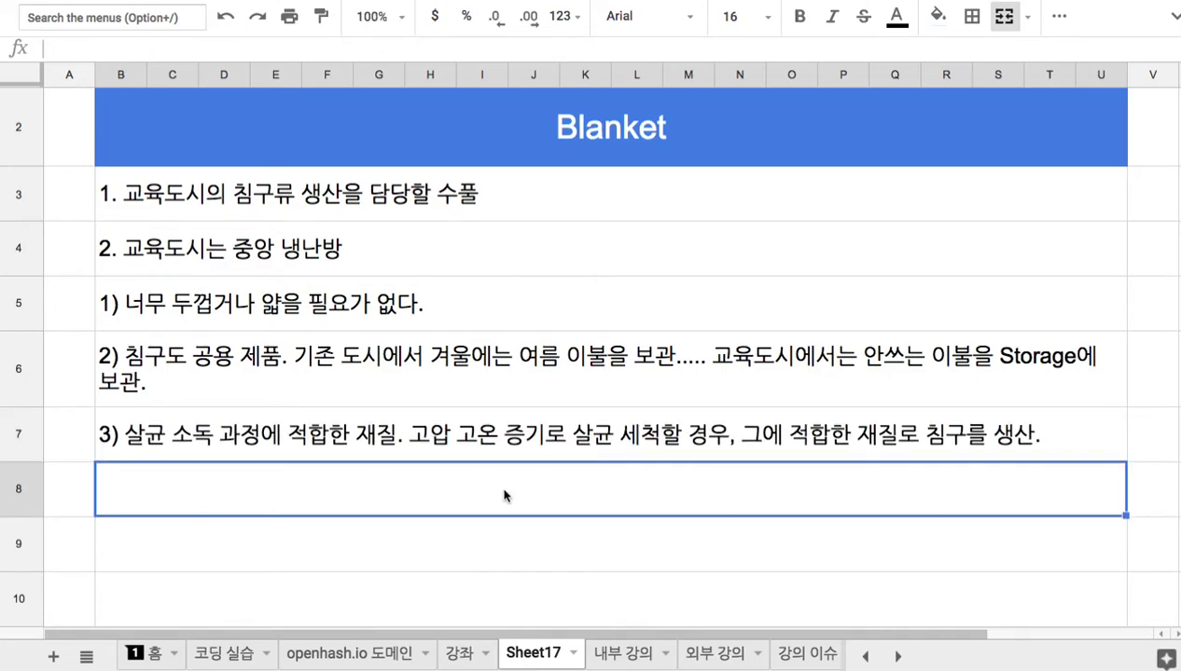
{"action": "type", "text": "4"}
{"action": "type", "text": ") "}
{"action": "type", "text": "정기적인 세"}
{"action": "type", "text": "척 여시"}
{"action": "key", "text": "BackSpace"}
{"action": "key", "text": "BackSpace"}
{"action": "key", "text": "BackSpace"}
{"action": "type", "text": "역시 도시"}
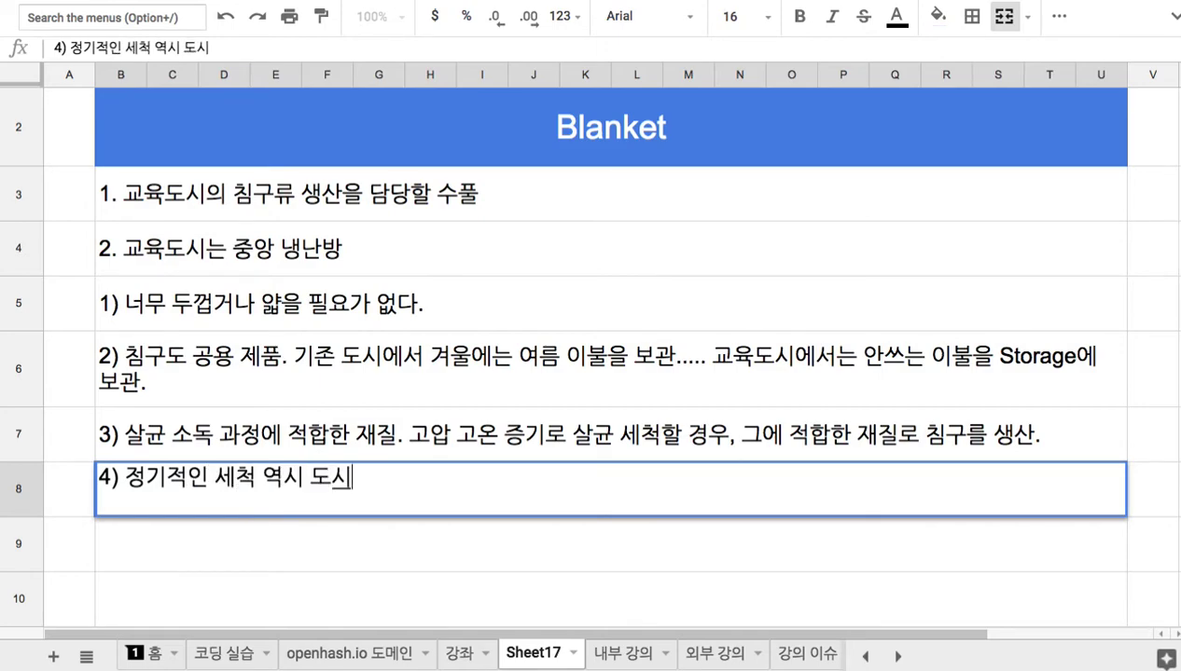
{"action": "type", "text": "의 세척 "}
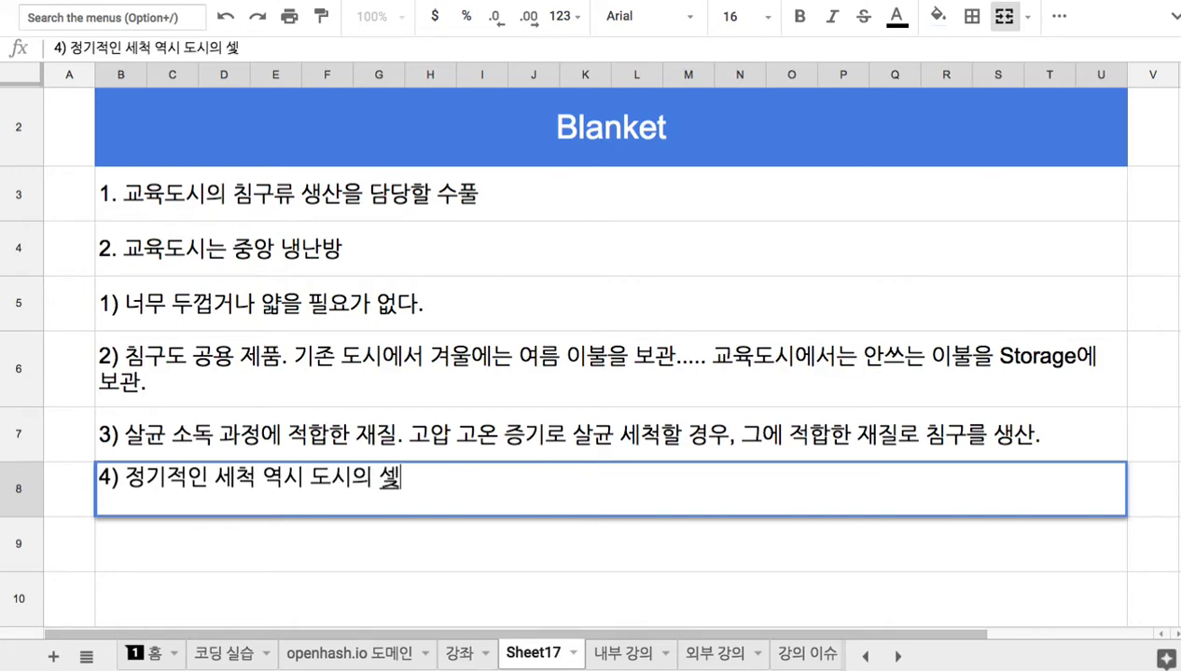
{"action": "type", "text": "서비스를 통해 "}
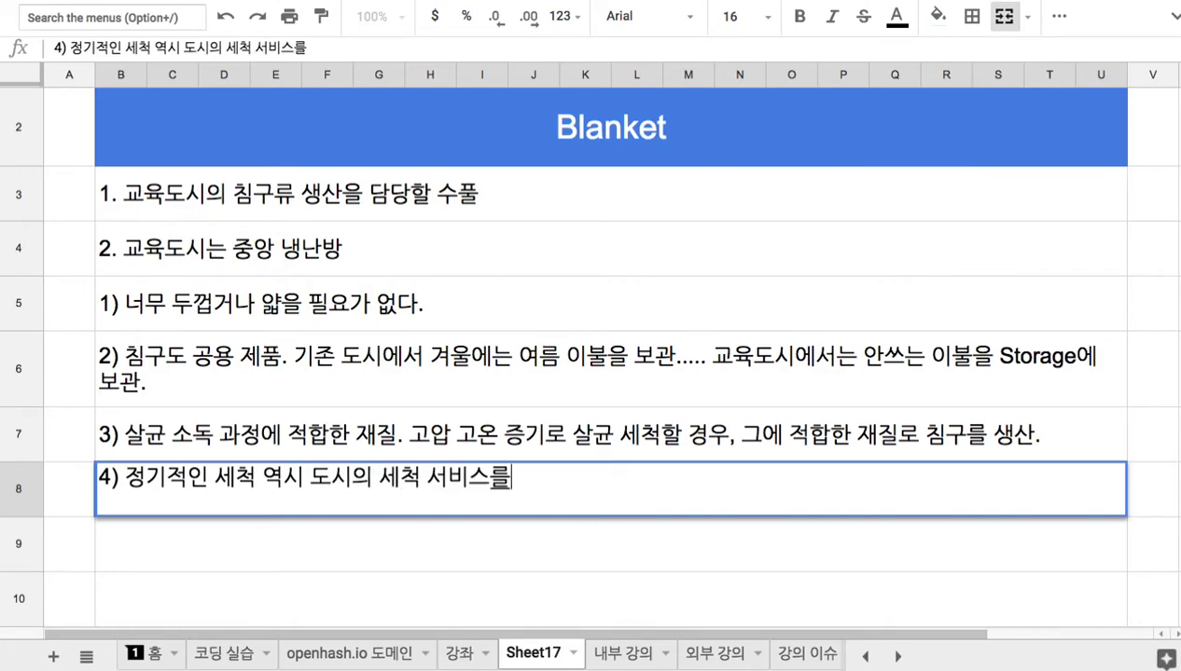
{"action": "type", "text": "수행."}
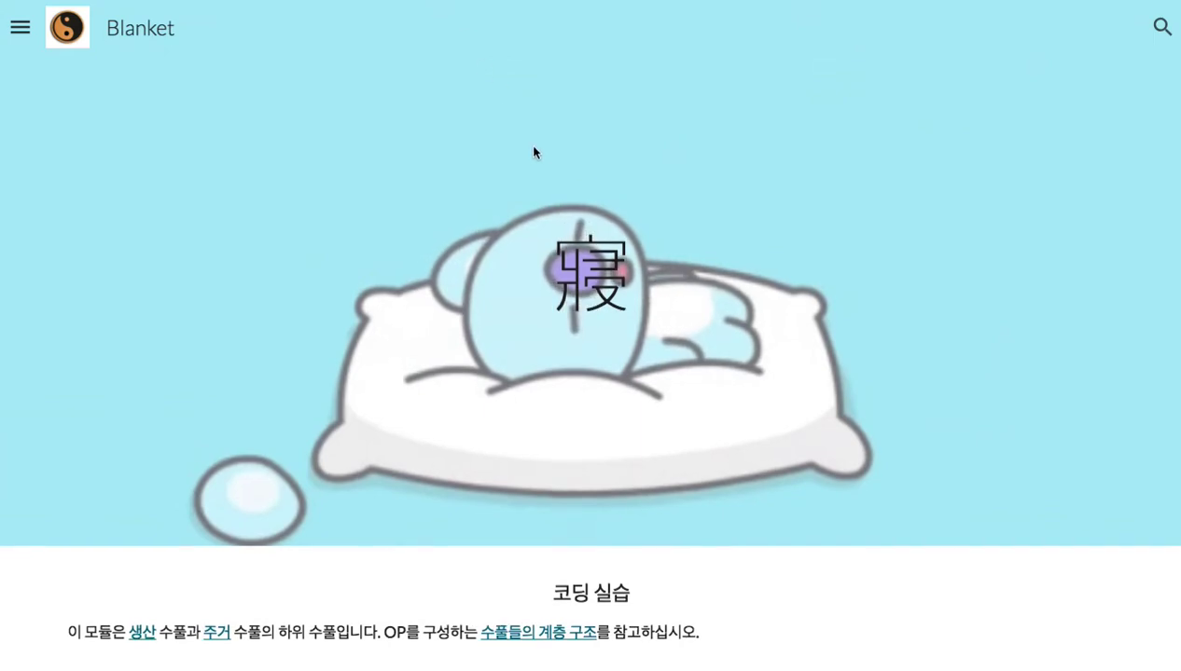
Switch to the Blanket web page and examine its 이불 section on basic quilts and private covers.
{"action": "scroll", "coordinate": [536, 152], "scroll_direction": "down", "scroll_amount": 10}
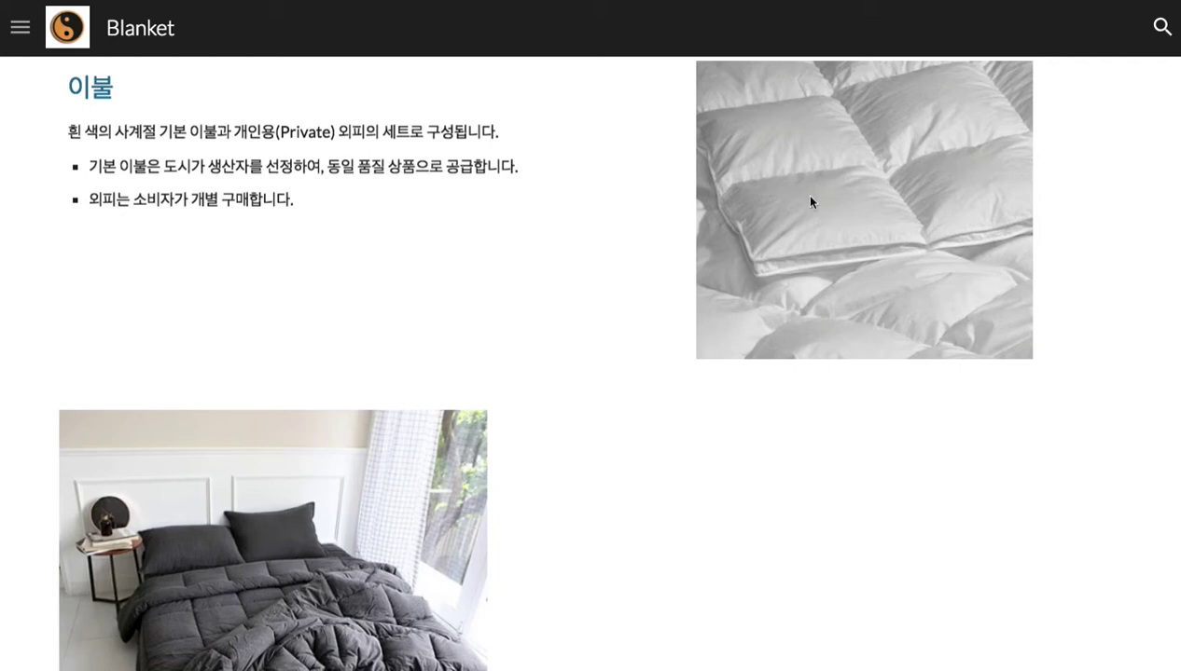
{"action": "scroll", "coordinate": [584, 179], "scroll_direction": "down", "scroll_amount": 1}
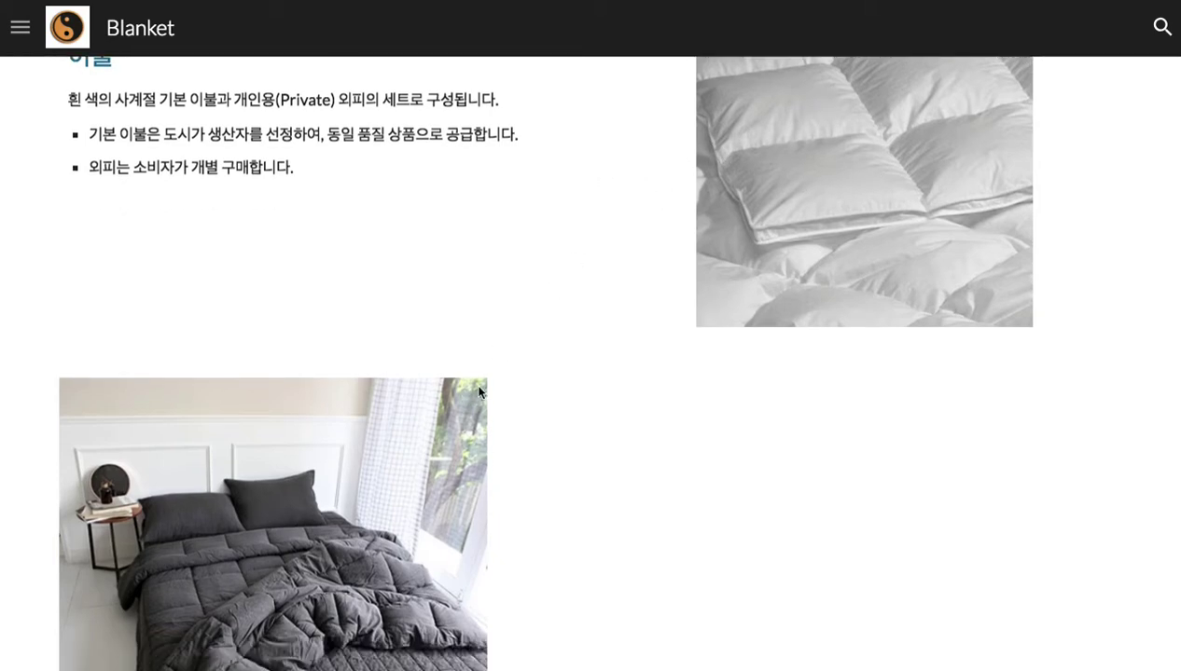
{"action": "scroll", "coordinate": [480, 348], "scroll_direction": "up", "scroll_amount": 3}
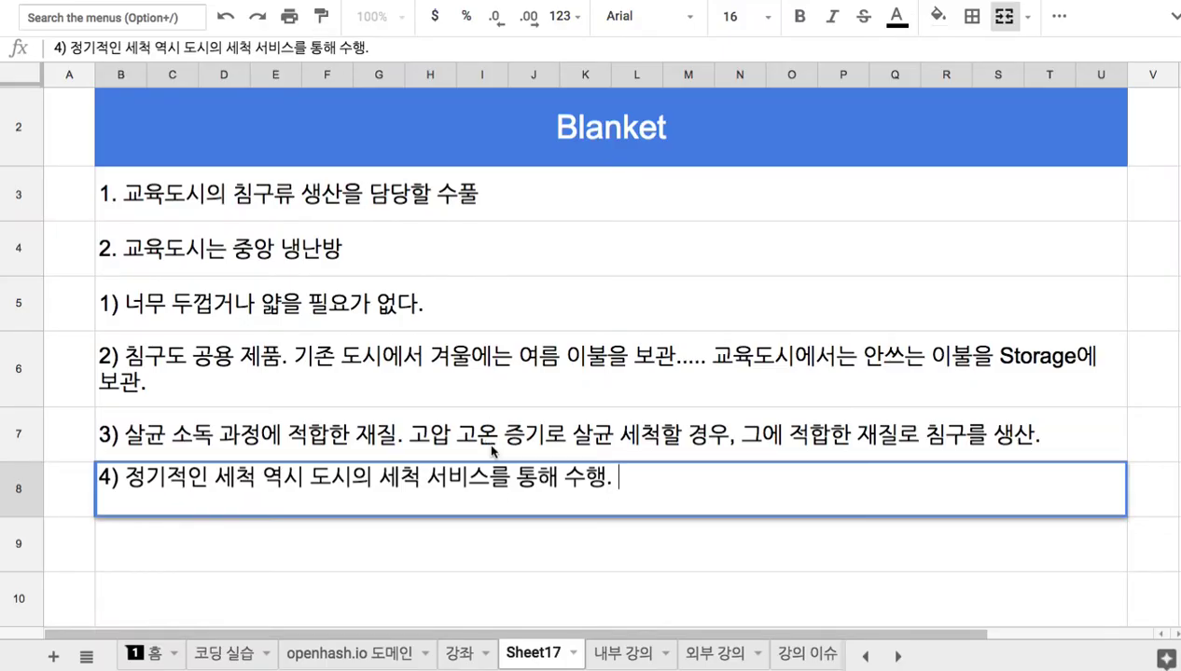
Write the point "3. 사적인 침구류와 공적인 침구류. 호텔의 침구류와 유사." in row 9.
{"action": "key", "text": "Return"}
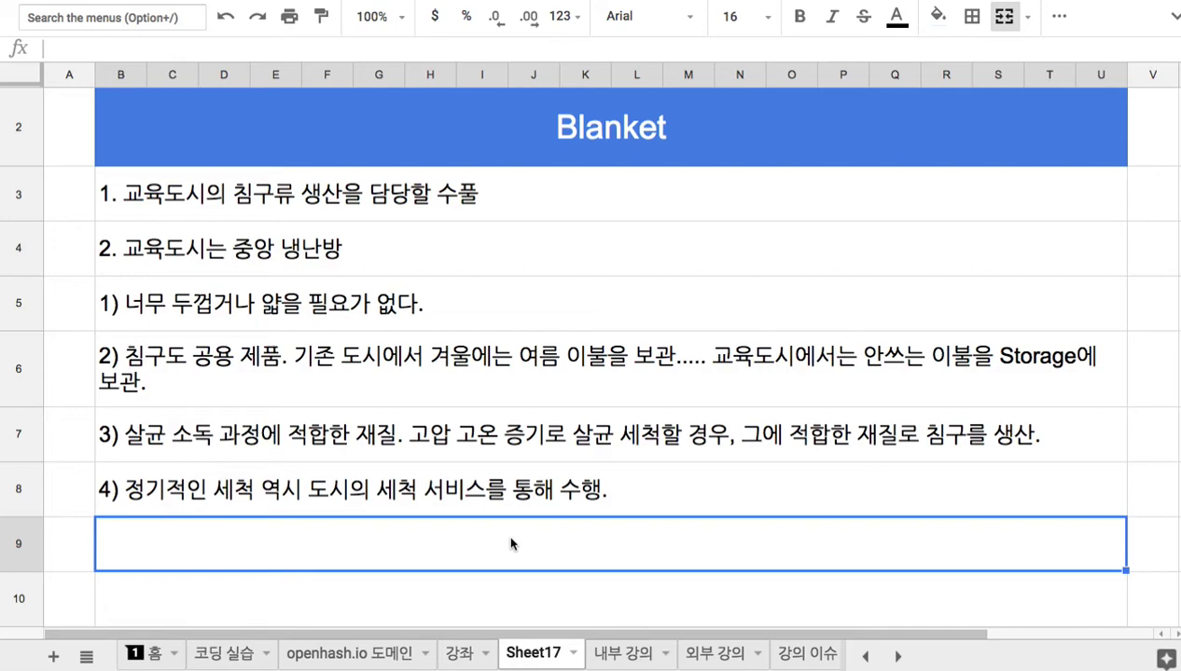
{"action": "type", "text": "3. 사"}
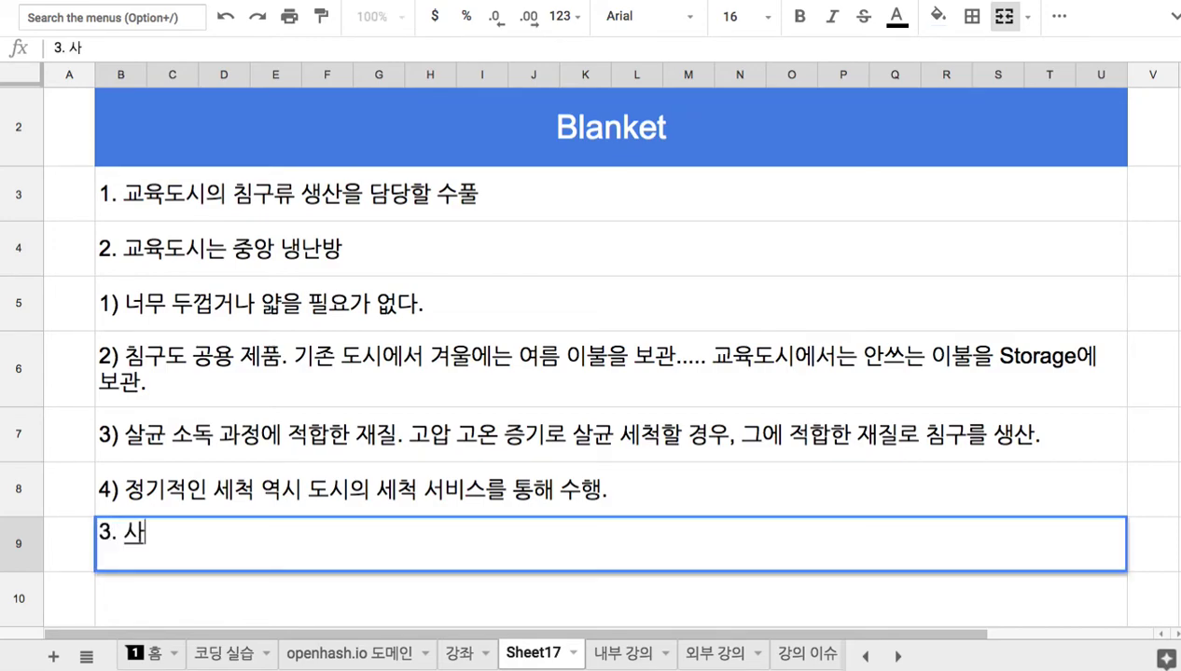
{"action": "type", "text": "적ㅇ인 침구류"}
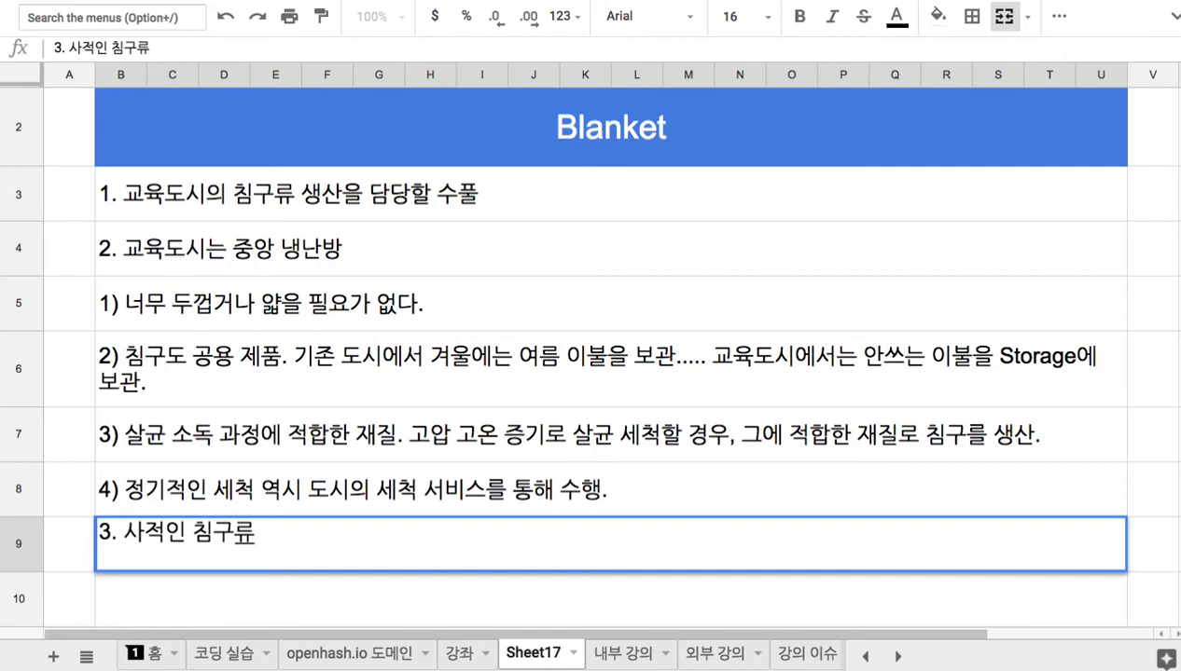
{"action": "type", "text": "와 공적"}
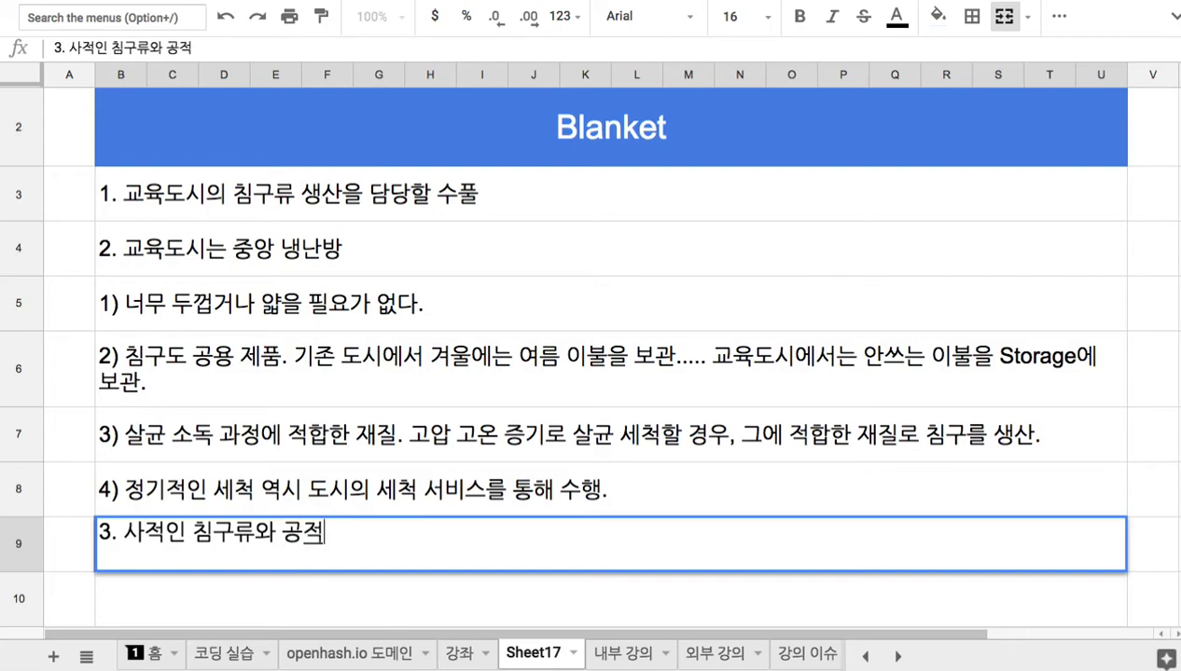
{"action": "type", "text": "인 침구"}
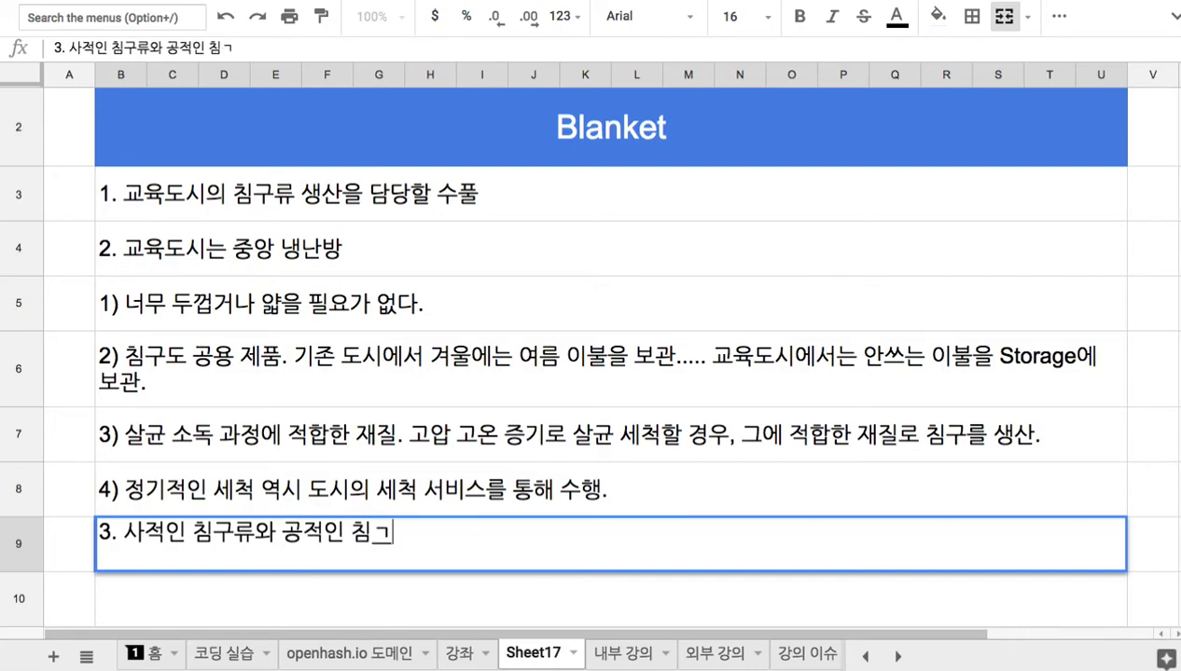
{"action": "type", "text": "류"}
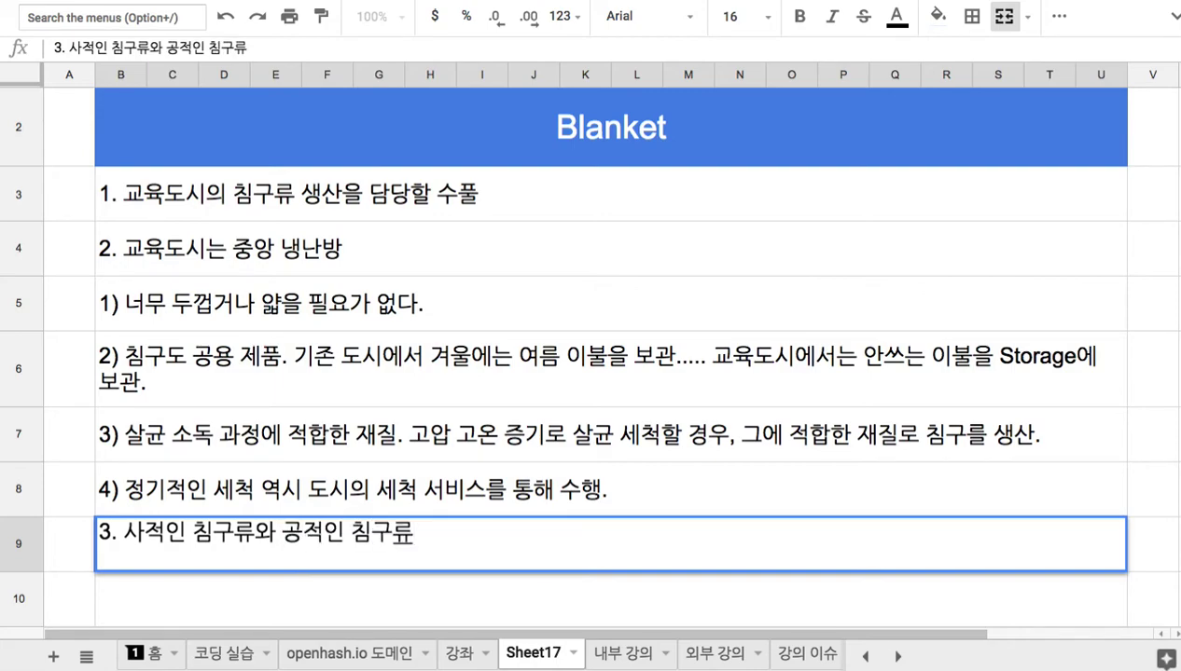
{"action": "type", "text": ". 호텔"}
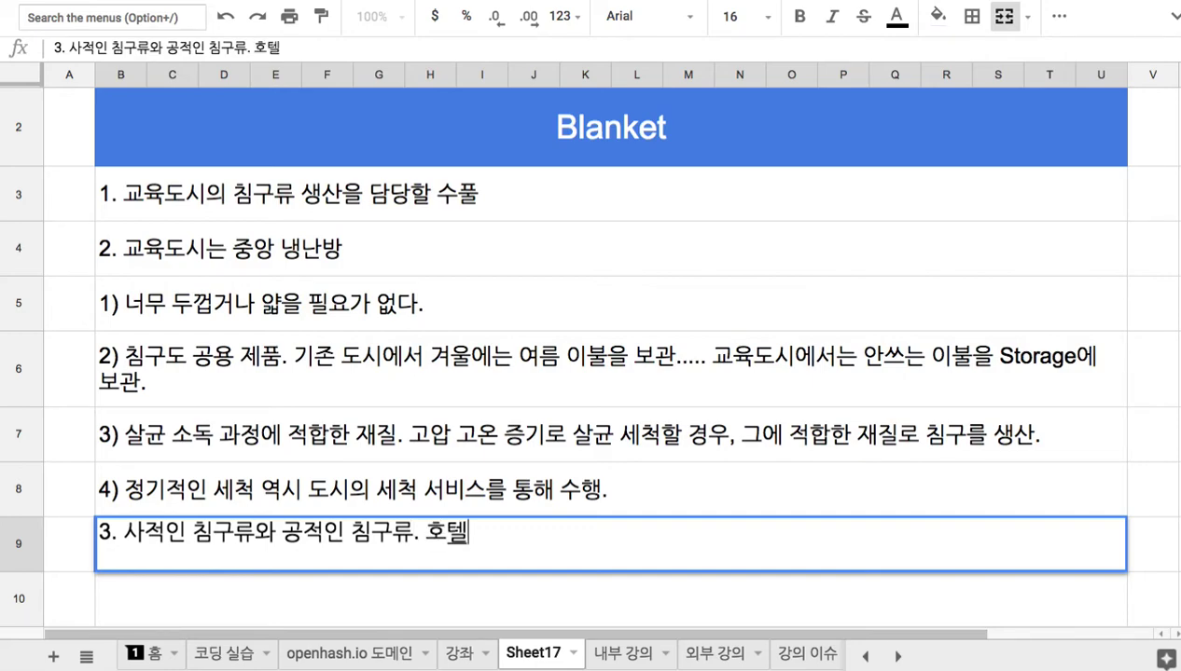
{"action": "type", "text": "의 ㅊㅣㅁㄱㅜ"}
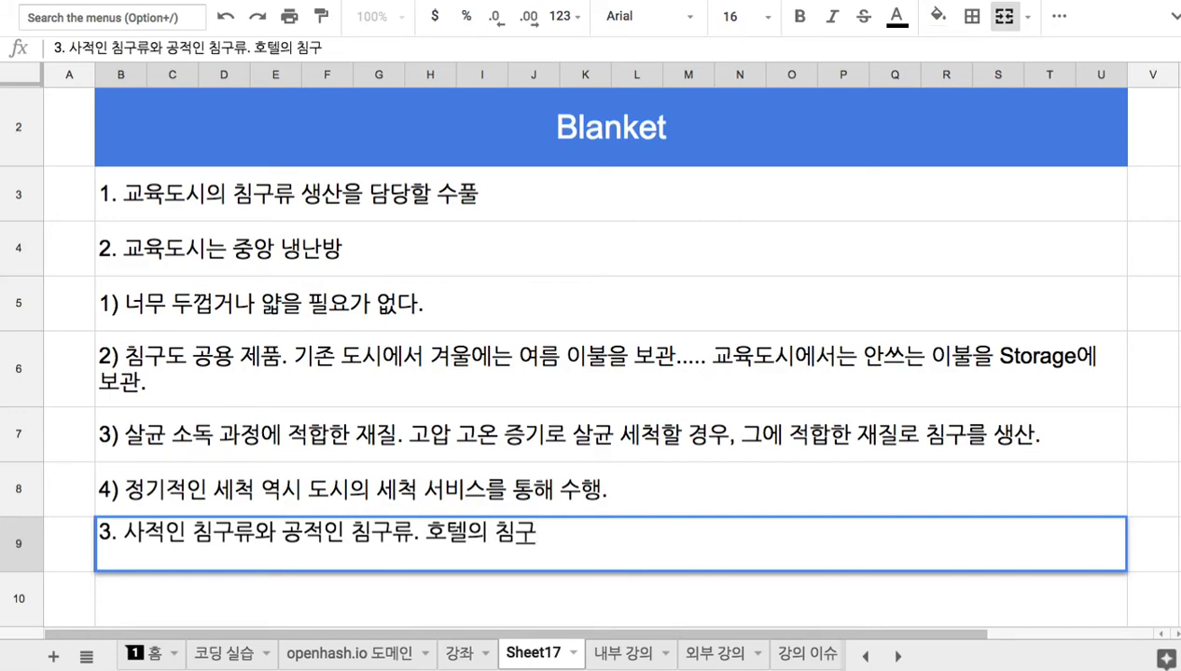
{"action": "type", "text": "류와 유사."}
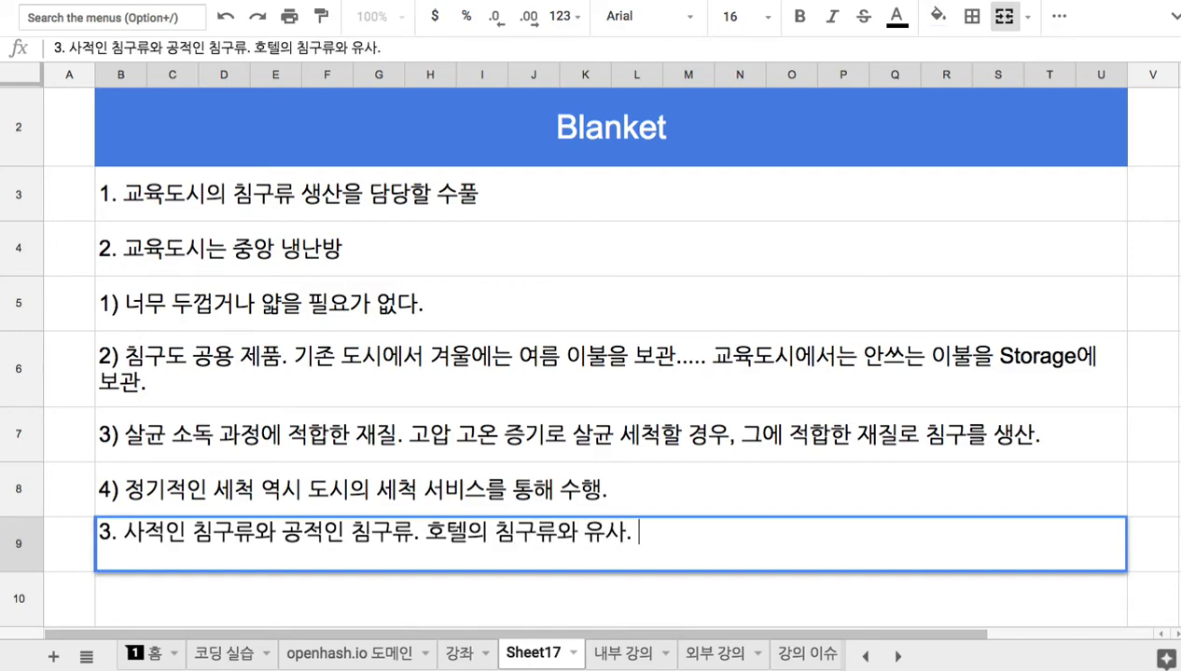
Review the row 9 note, highlighting "호텔의 침구류와 유사." and "사적인 침구류", and return to the first point in row 3.
{"action": "left_click_drag", "start_coordinate": [425, 532], "coordinate": [633, 528]}
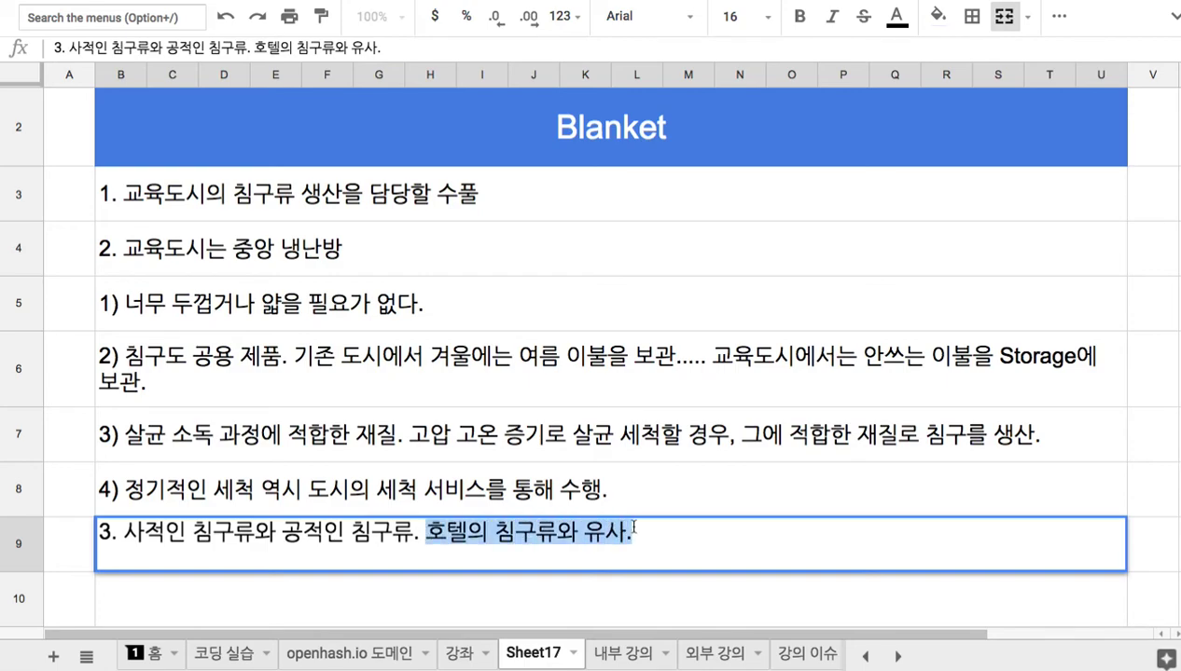
{"action": "left_click", "coordinate": [560, 529]}
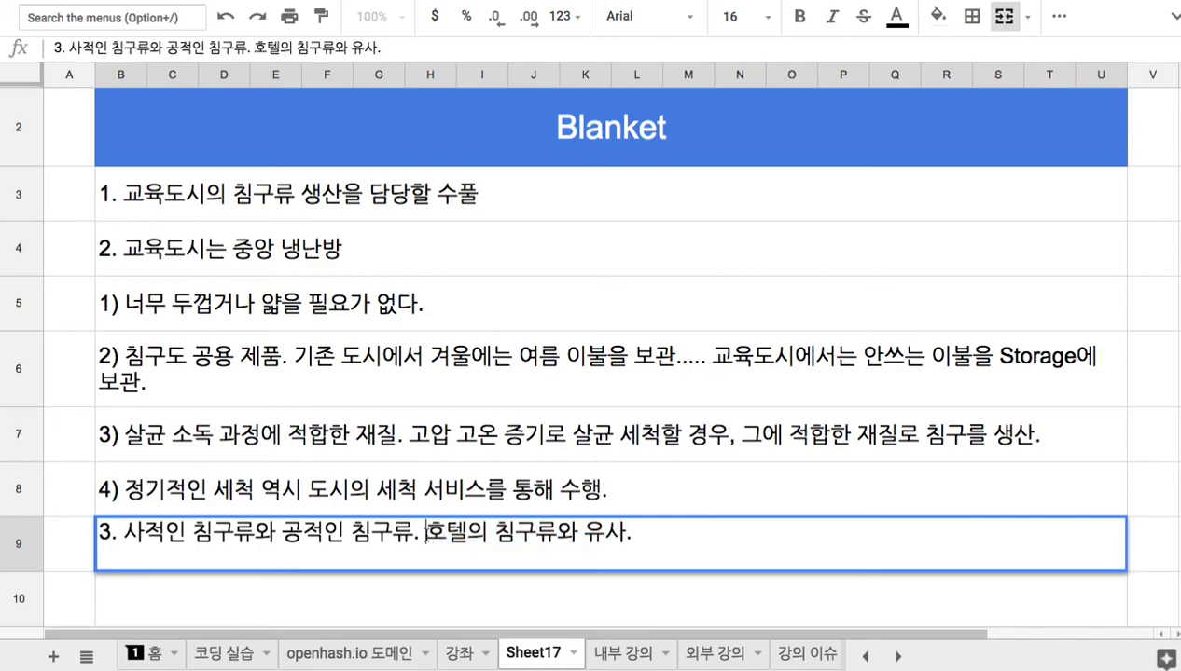
{"action": "left_click_drag", "start_coordinate": [423, 532], "coordinate": [630, 532]}
{"action": "left_click_drag", "start_coordinate": [123, 531], "coordinate": [253, 532]}
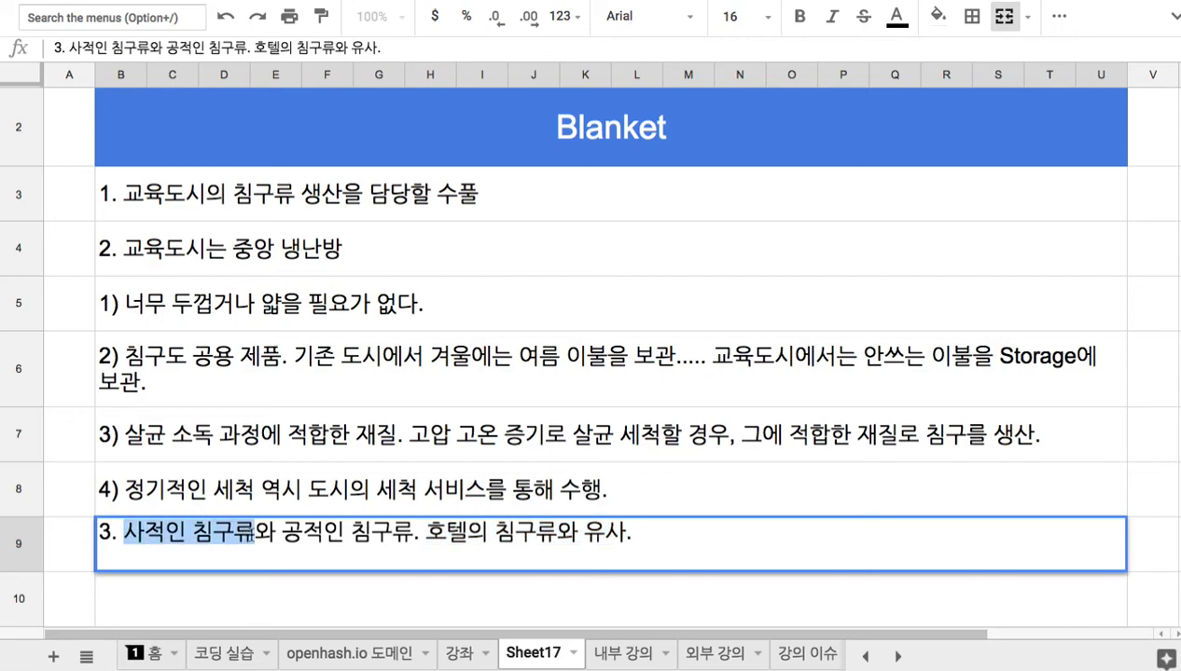
{"action": "left_click", "coordinate": [278, 510]}
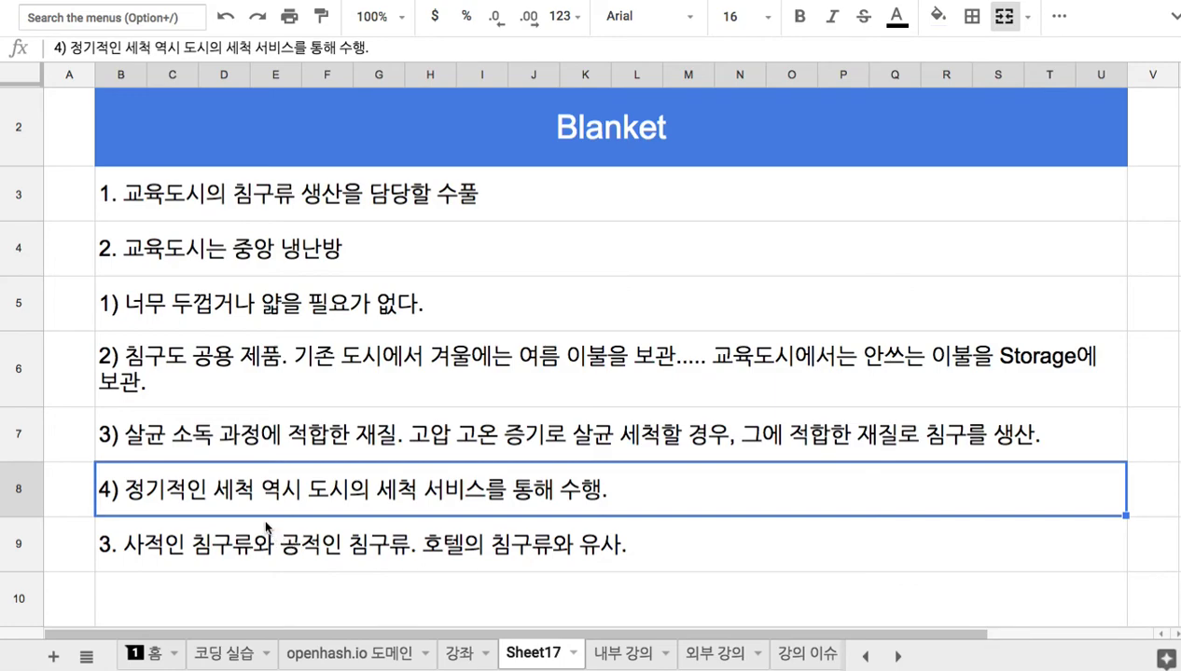
{"action": "left_click", "coordinate": [187, 217]}
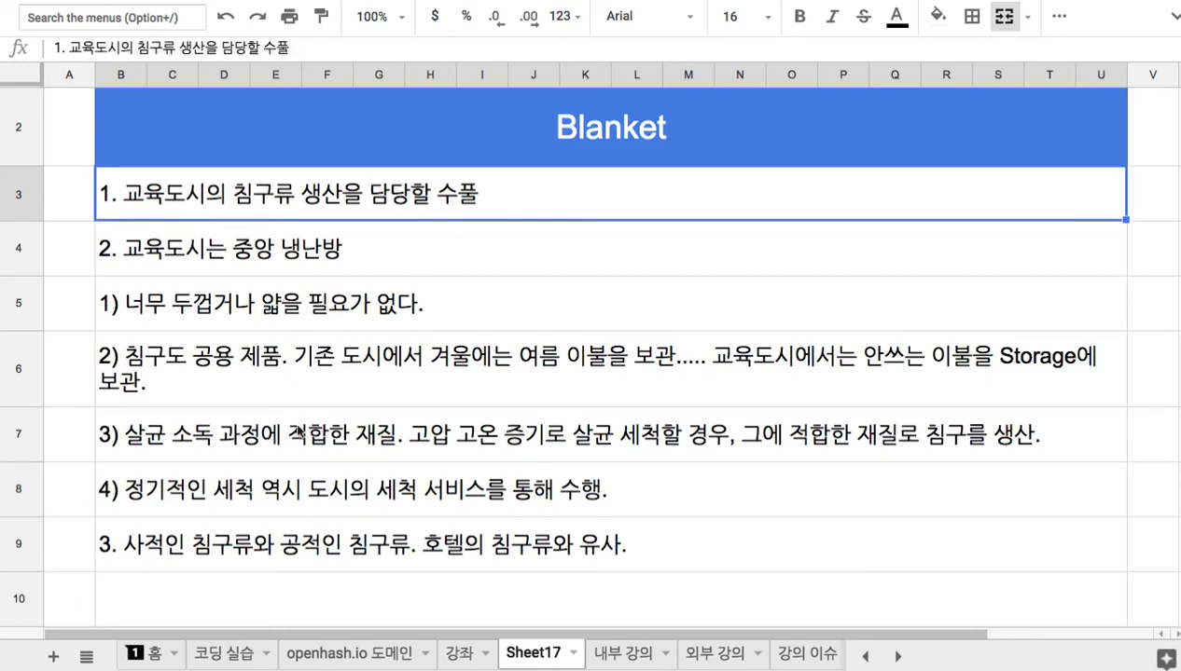
Write the point "4. 교육도시의 특수성에 적합한 침구류를 디자인 => 생산 방안을 수립 => 관리 감독" in row 10.
{"action": "left_click", "coordinate": [313, 586]}
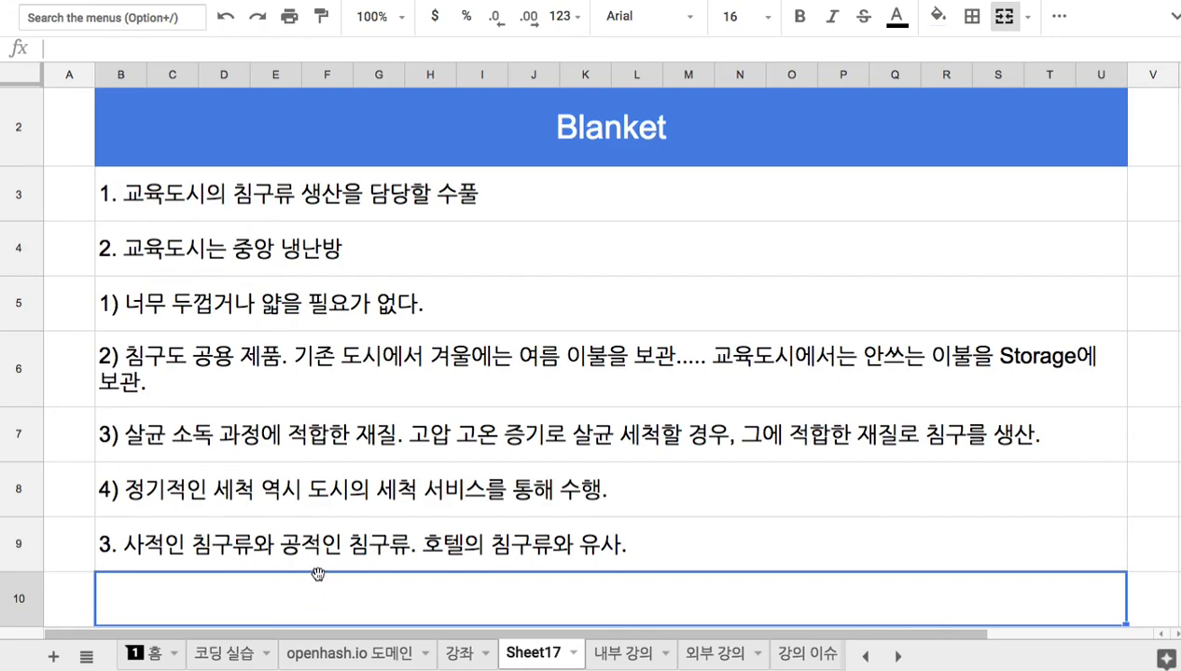
{"action": "scroll", "coordinate": [316, 576], "scroll_direction": "down", "scroll_amount": 3}
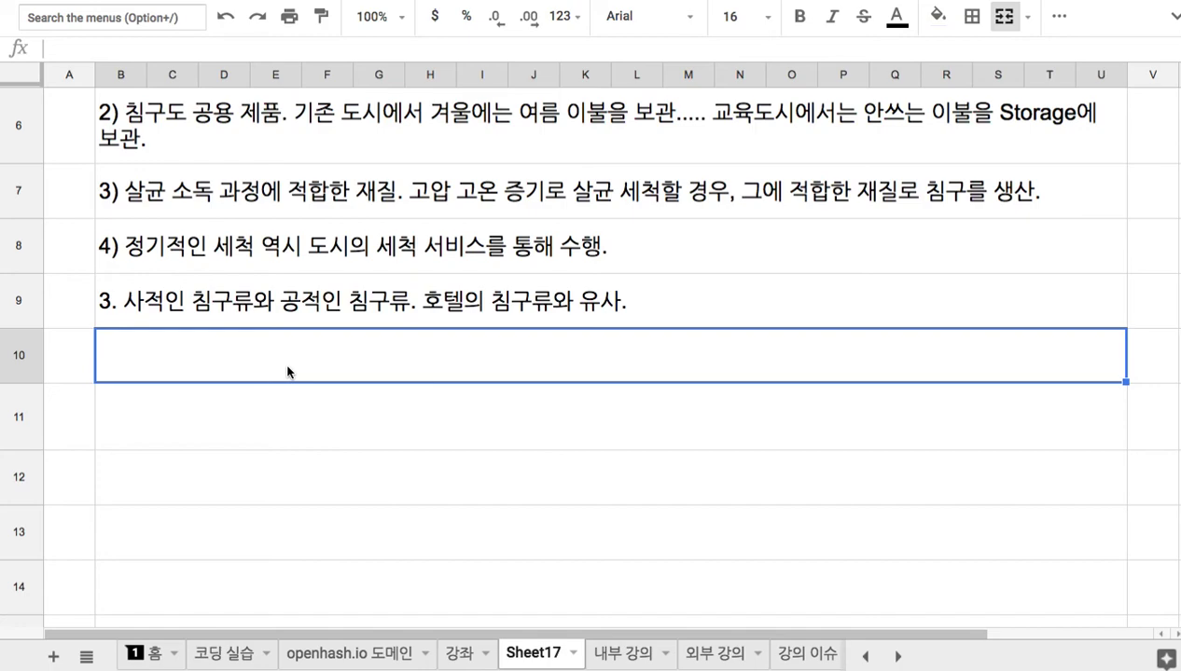
{"action": "type", "text": "4. 교육도싱"}
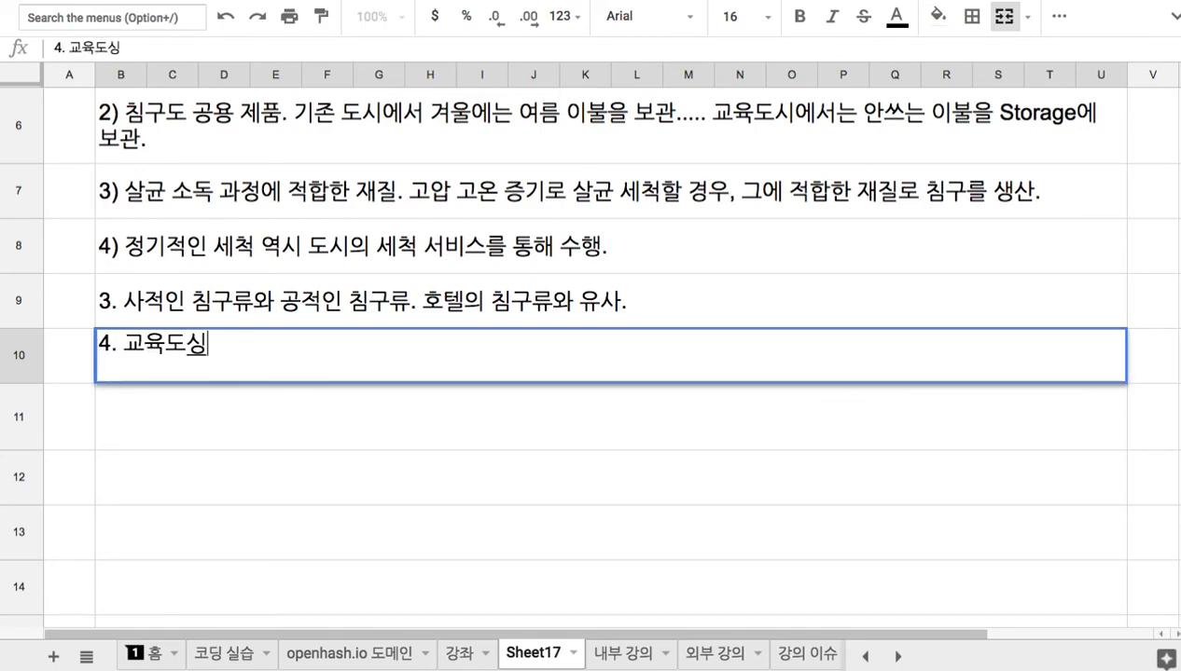
{"action": "type", "text": "의 특수성에 적"}
{"action": "type", "text": "합한 침구"}
{"action": "type", "text": "류를 디자인"}
{"action": "type", "text": " => 생산"}
{"action": "type", "text": " 방안을 수리"}
{"action": "type", "text": "ㅂ => "}
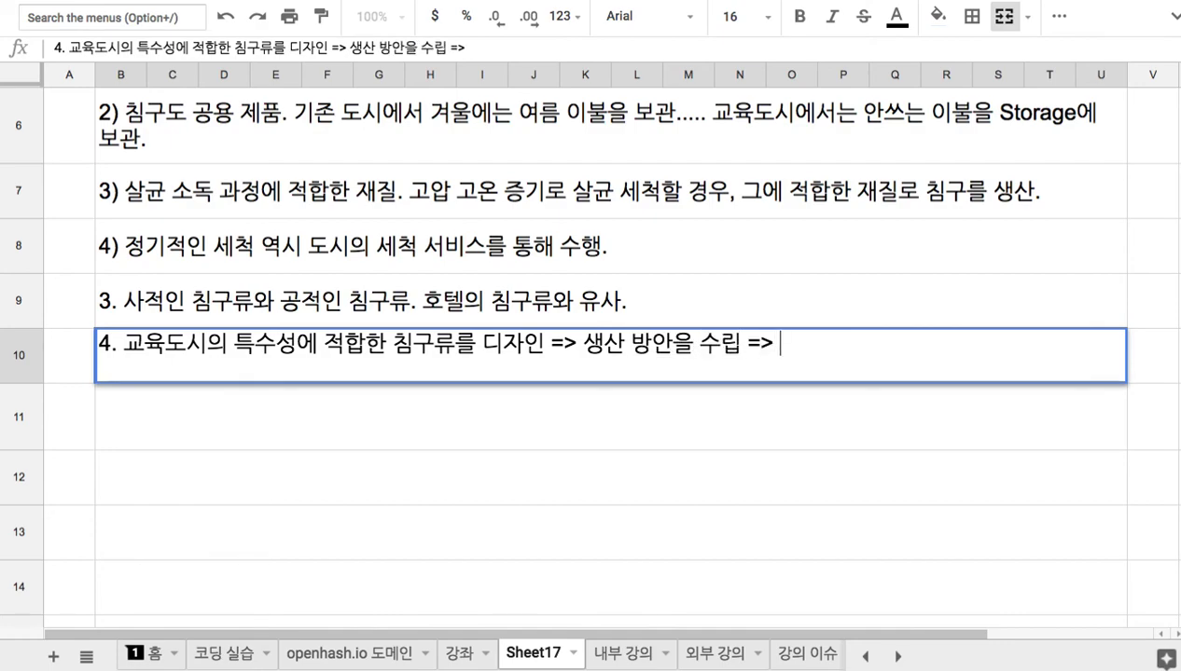
{"action": "type", "text": "관리"}
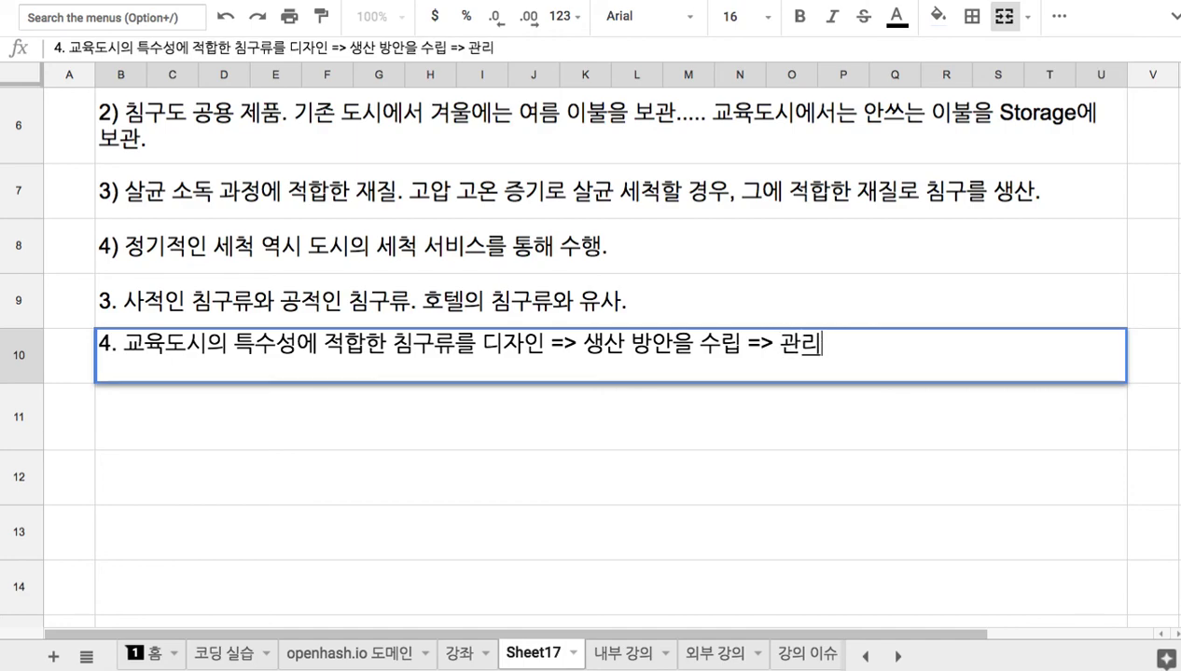
{"action": "type", "text": " 감독"}
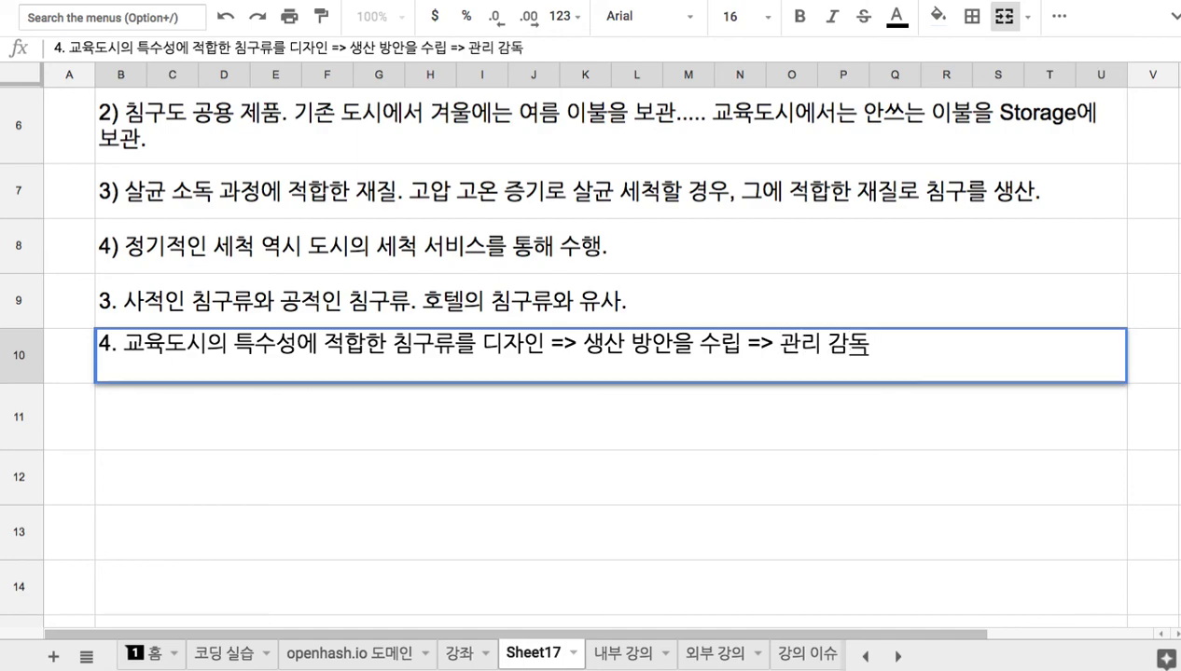
Write the point "5. 침구관리 시스템을 코딩" in row 11.
{"action": "left_click", "coordinate": [264, 429]}
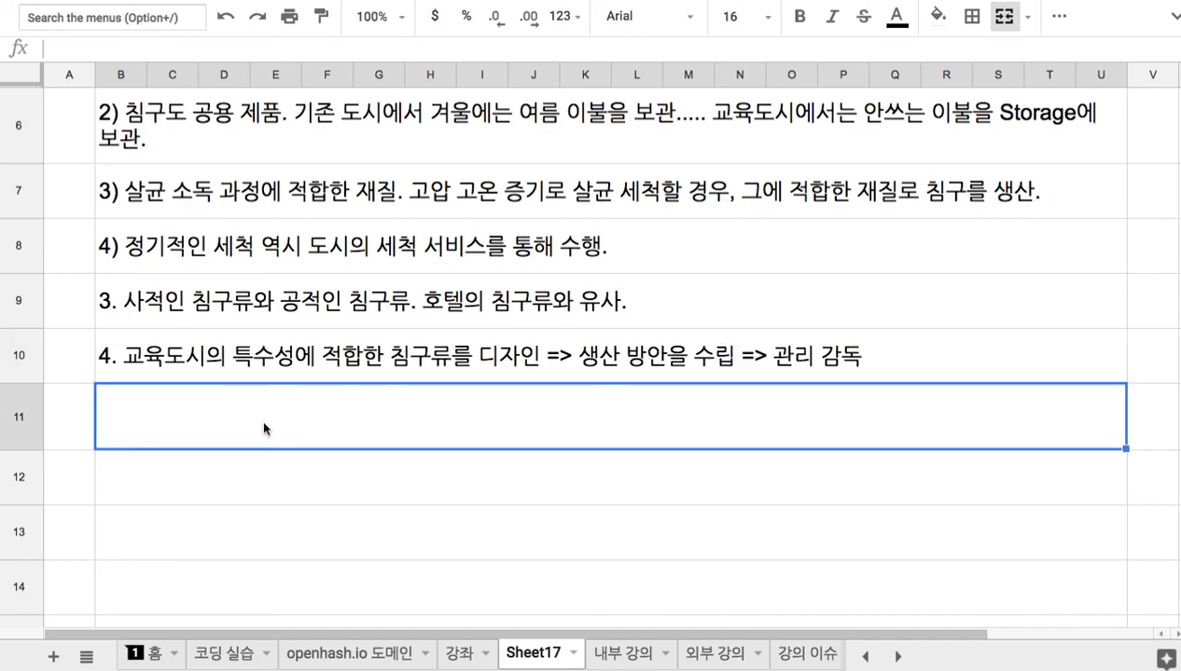
{"action": "type", "text": "5. 침구관리 시스템을 ㅗ"}
{"action": "key", "text": "BackSpace"}
{"action": "type", "text": "코딩"}
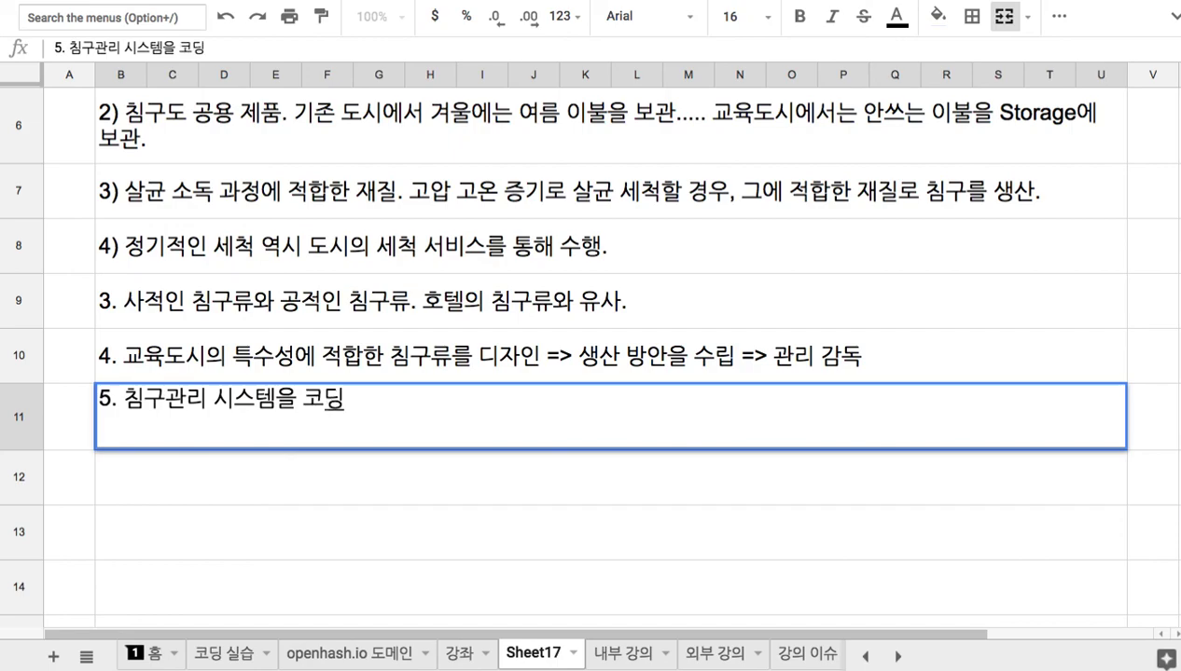
{"action": "left_click", "coordinate": [328, 480]}
Extend the sheet's title in row 2 to read "Blanket 수풀".
{"action": "scroll", "coordinate": [332, 485], "scroll_direction": "up", "scroll_amount": 5}
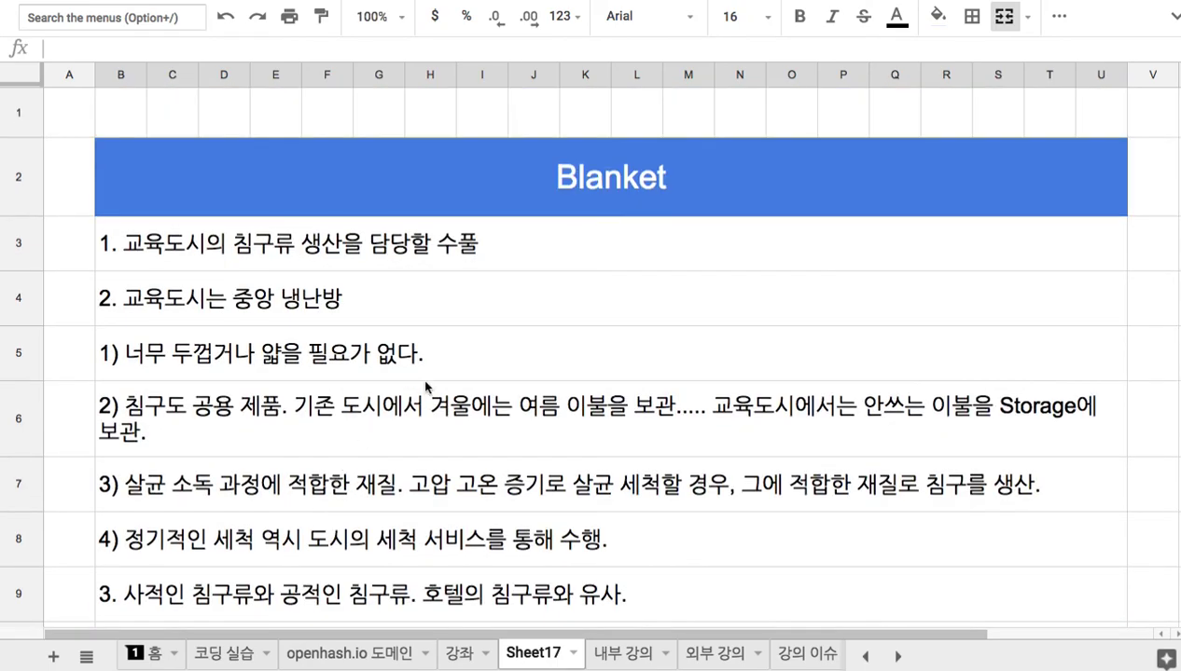
{"action": "left_click", "coordinate": [606, 186]}
{"action": "double_click", "coordinate": [607, 184]}
{"action": "type", "text": "수풀"}
{"action": "left_click", "coordinate": [645, 255]}
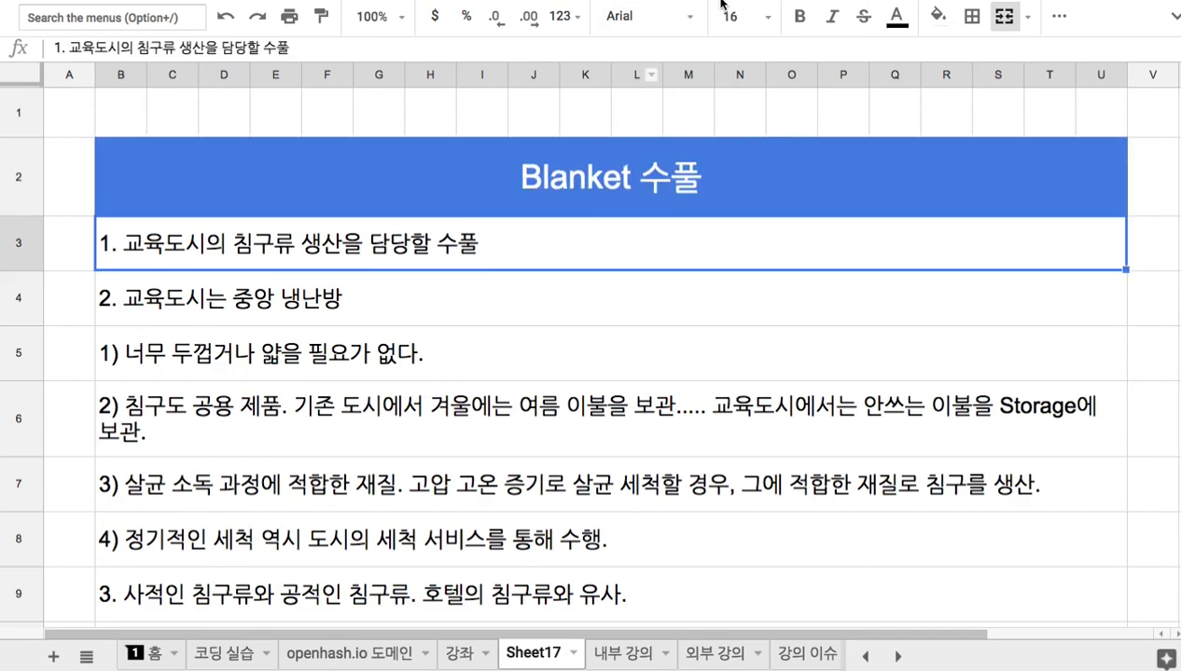